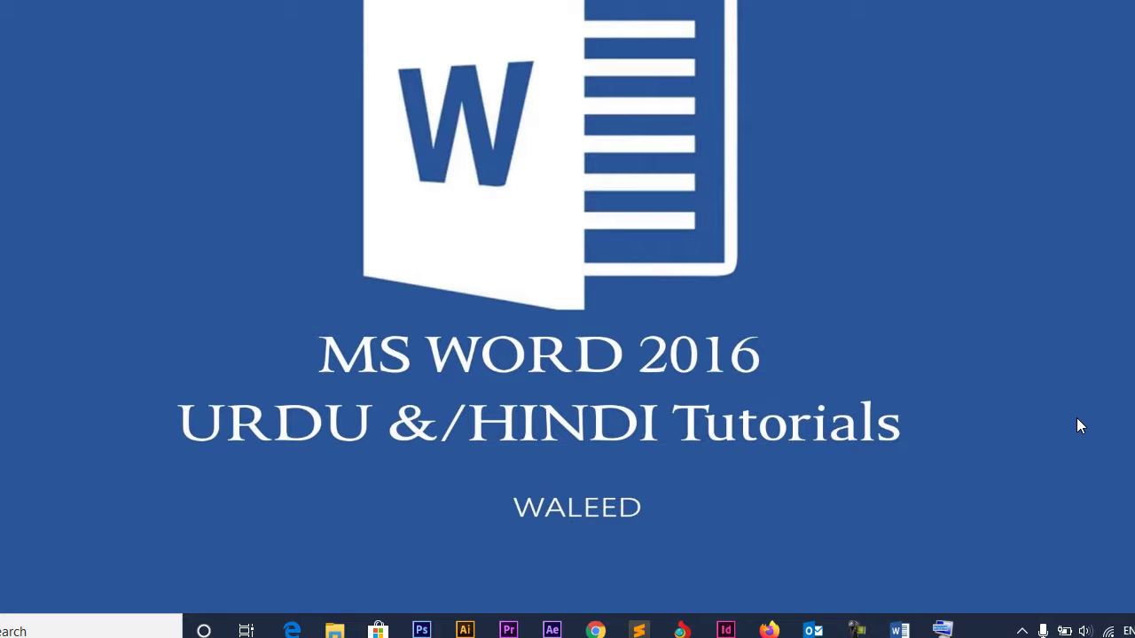
- Bring up the blank Document2 window in Word from the taskbar
click(899, 629)
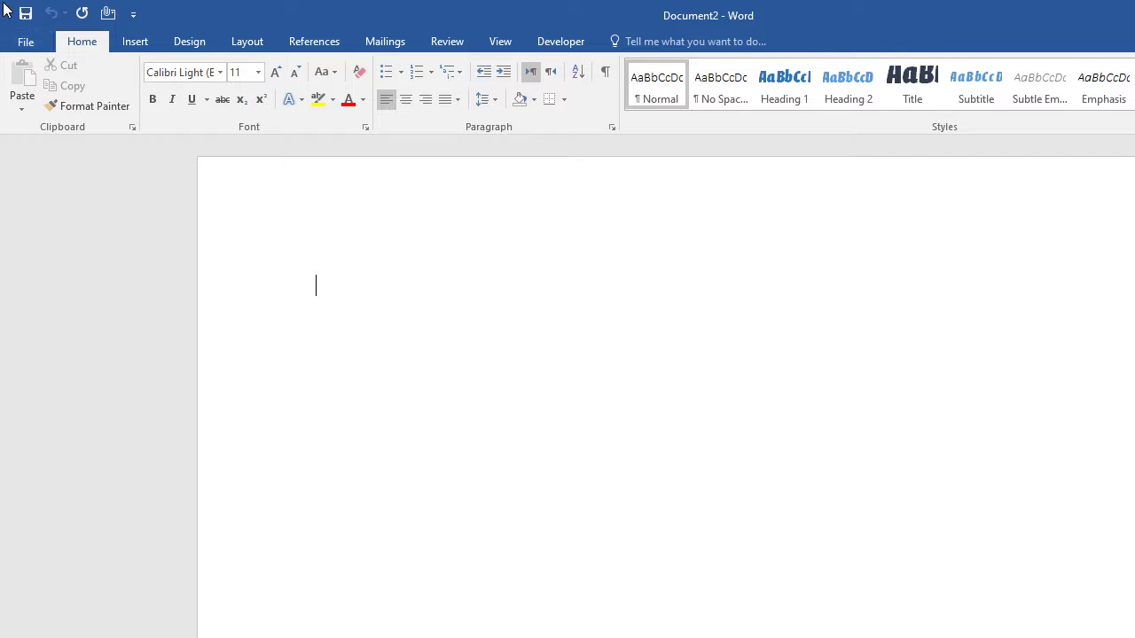
- Open Document2's Info page and look through the Protect Document options
click(29, 45)
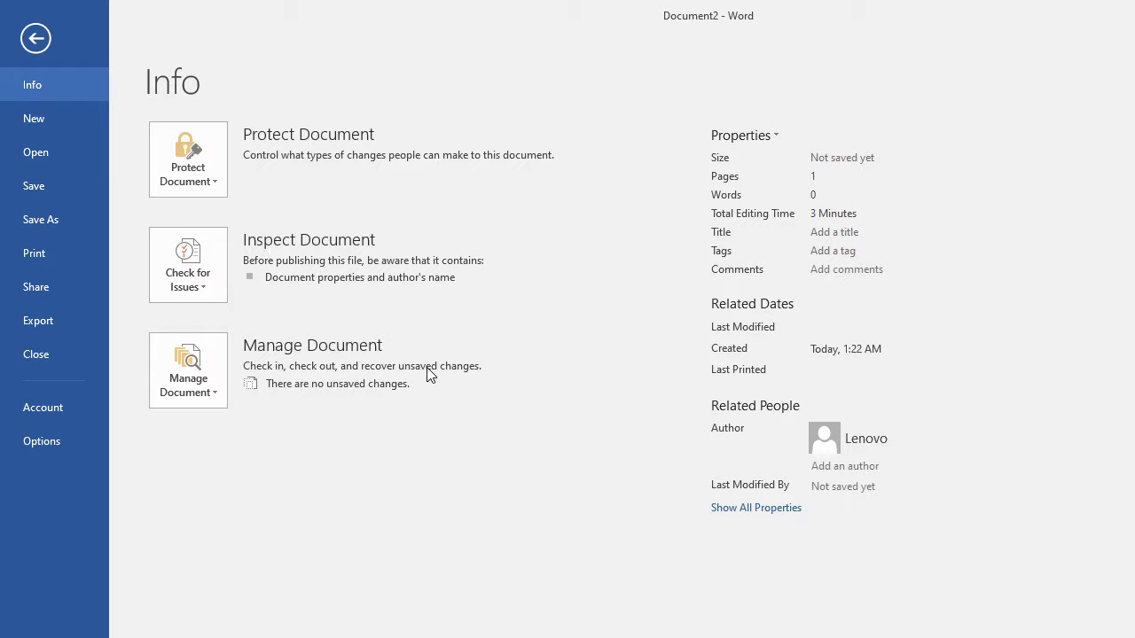
click(218, 183)
click(281, 123)
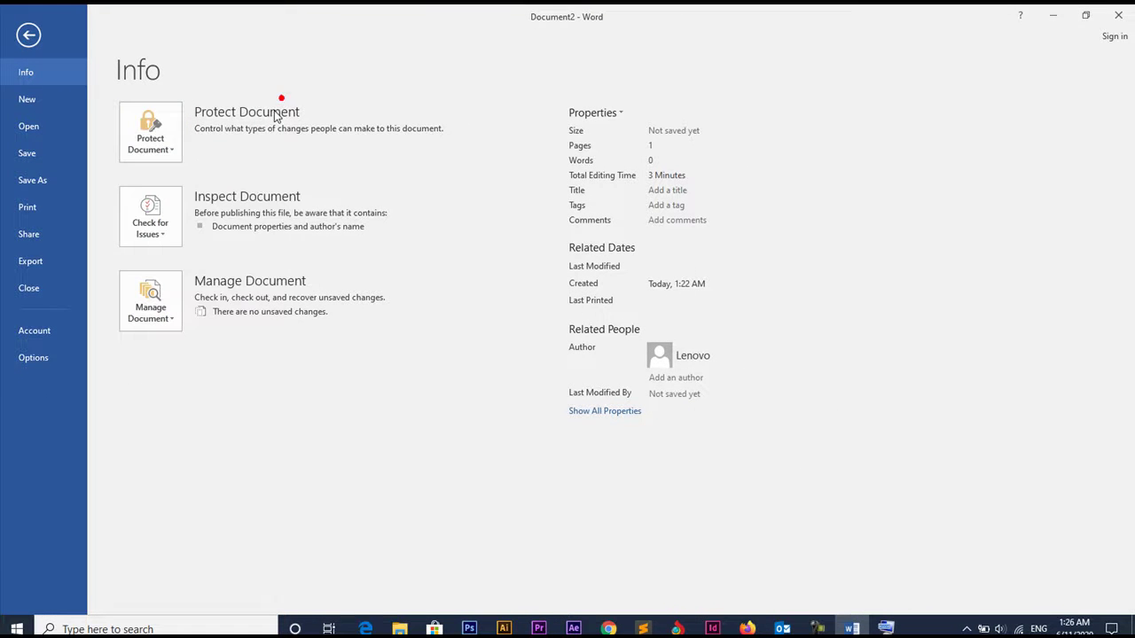
click(178, 154)
click(424, 144)
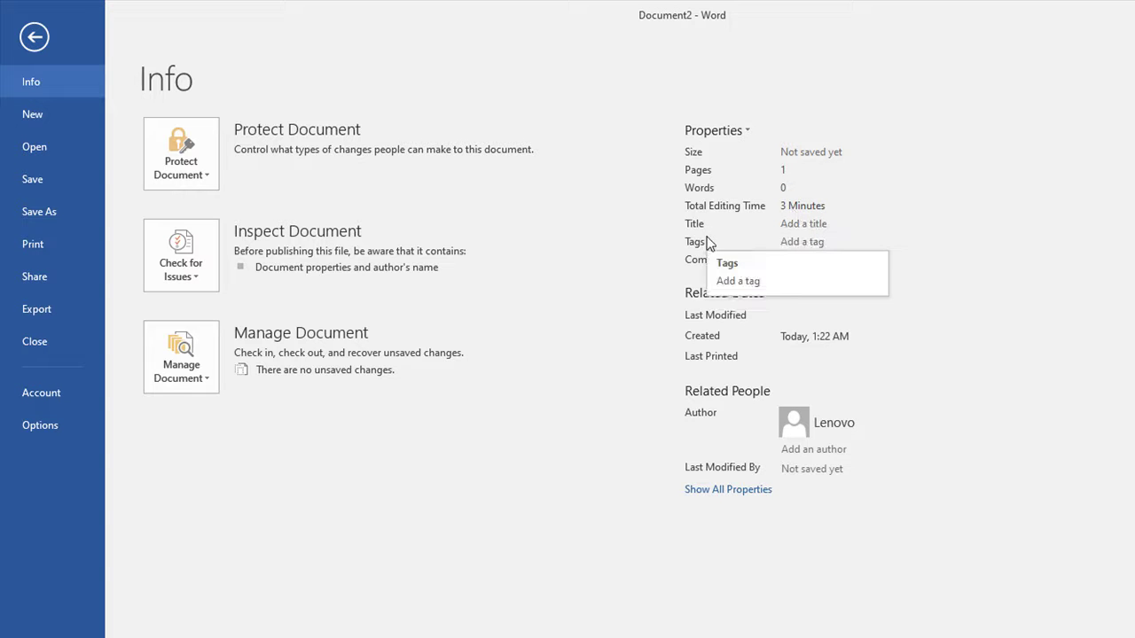
- Try editing the empty Title, Tags and Comments properties
click(814, 221)
click(804, 237)
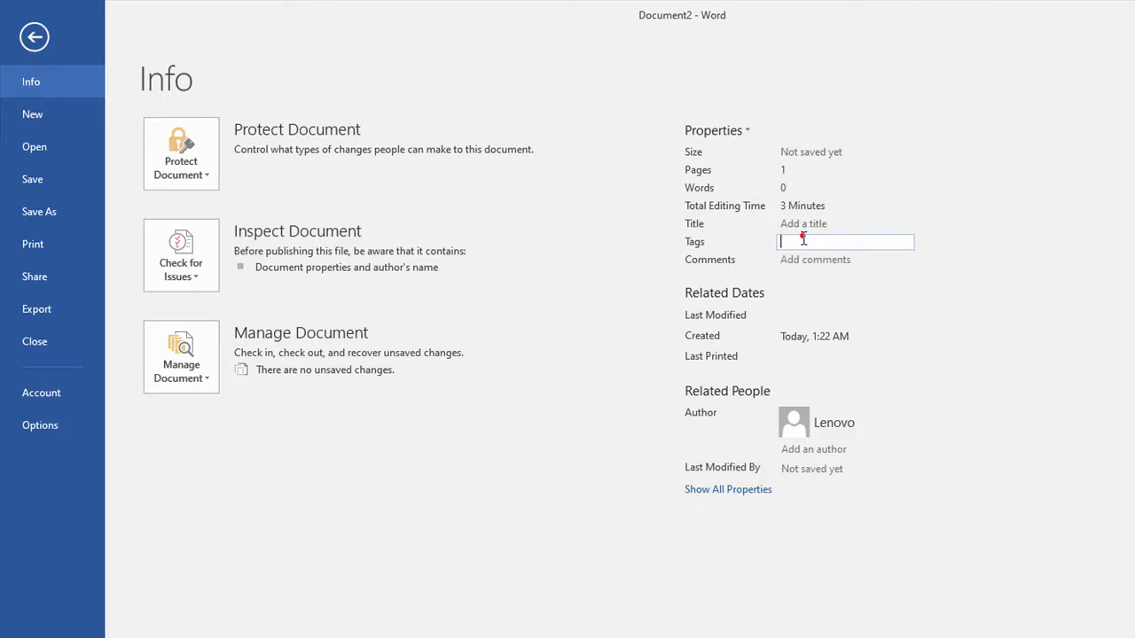
click(795, 258)
click(933, 229)
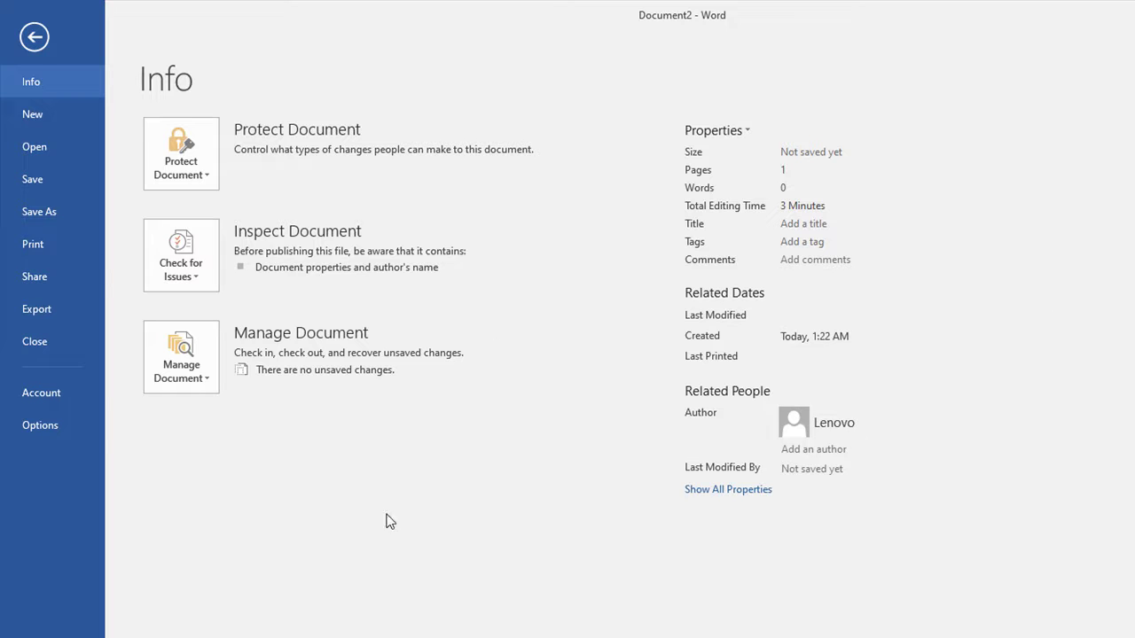
- Glance at Check for Issues, then choose Manage Document > Recover Unsaved Documents
click(205, 270)
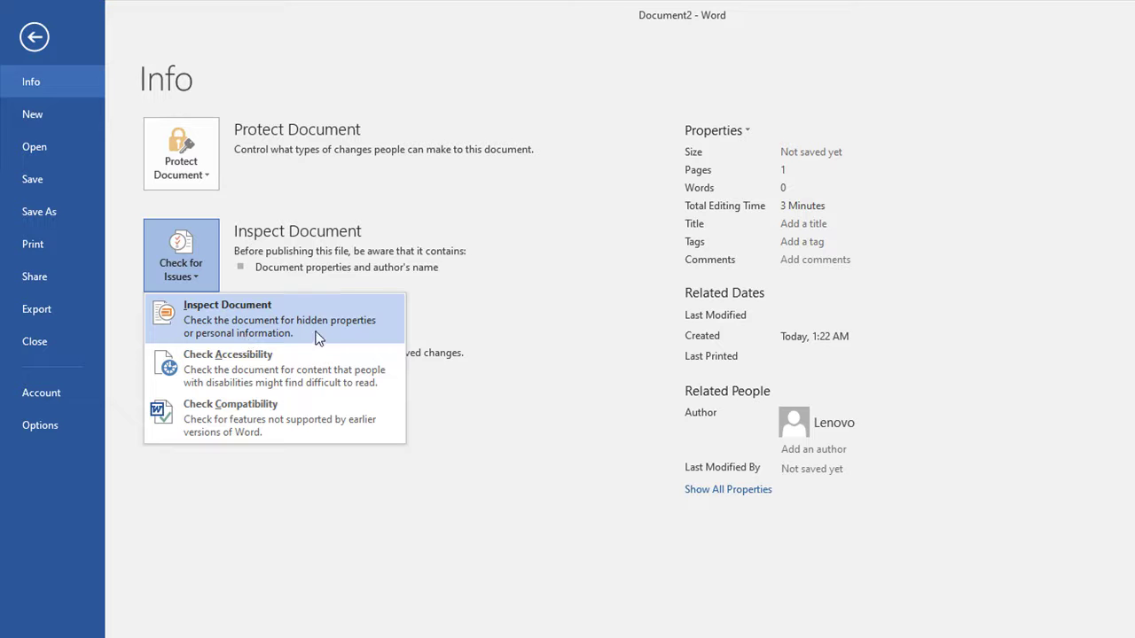
click(524, 293)
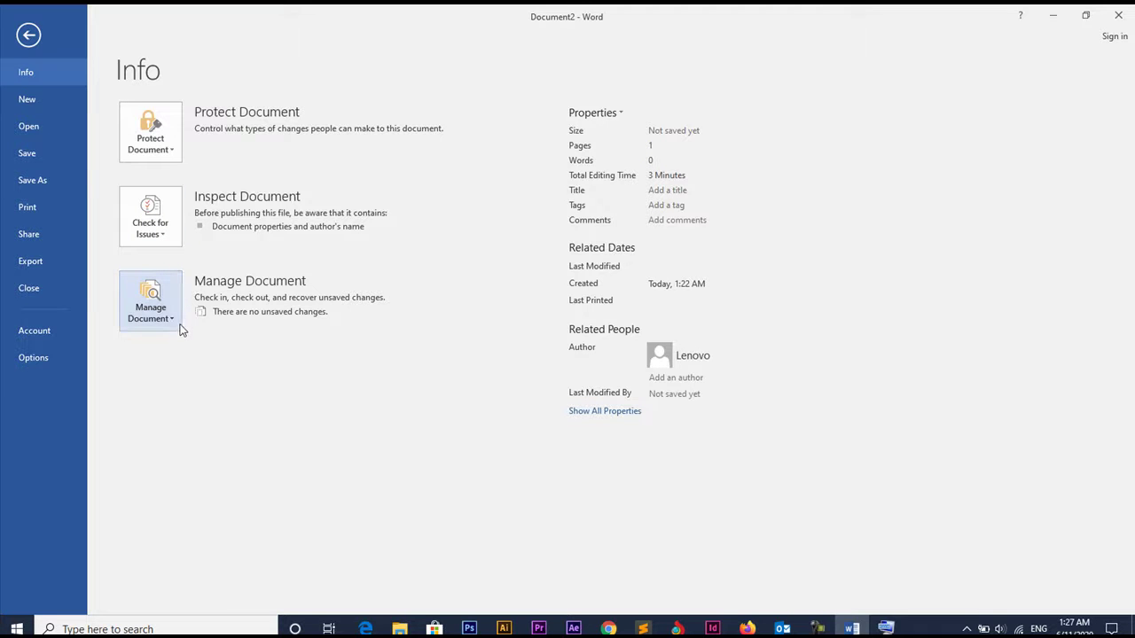
click(177, 322)
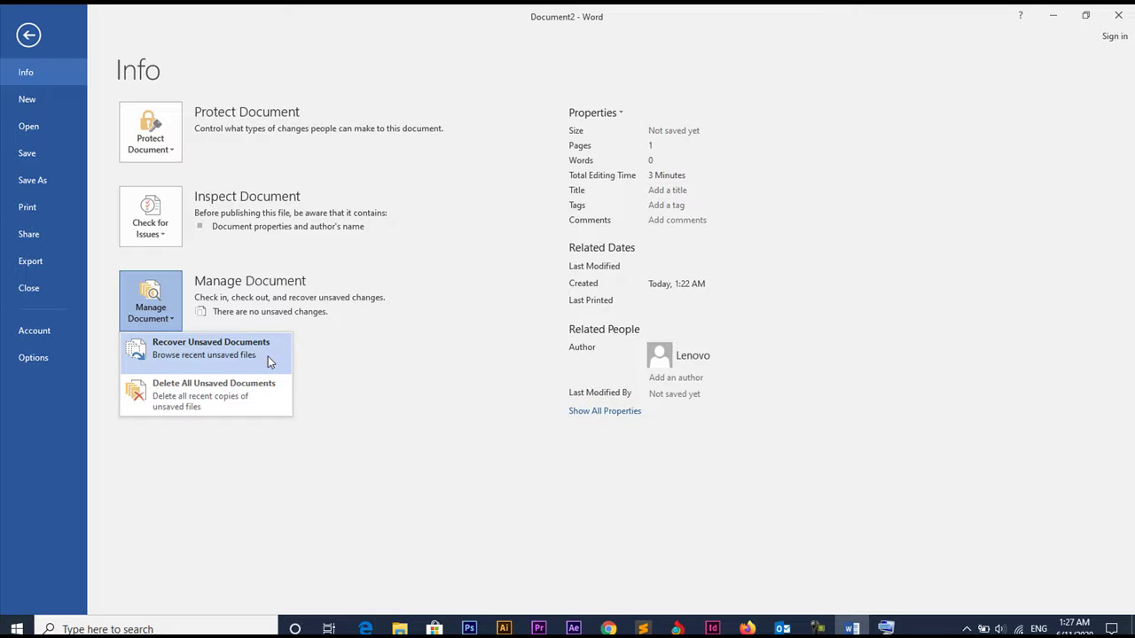
click(191, 356)
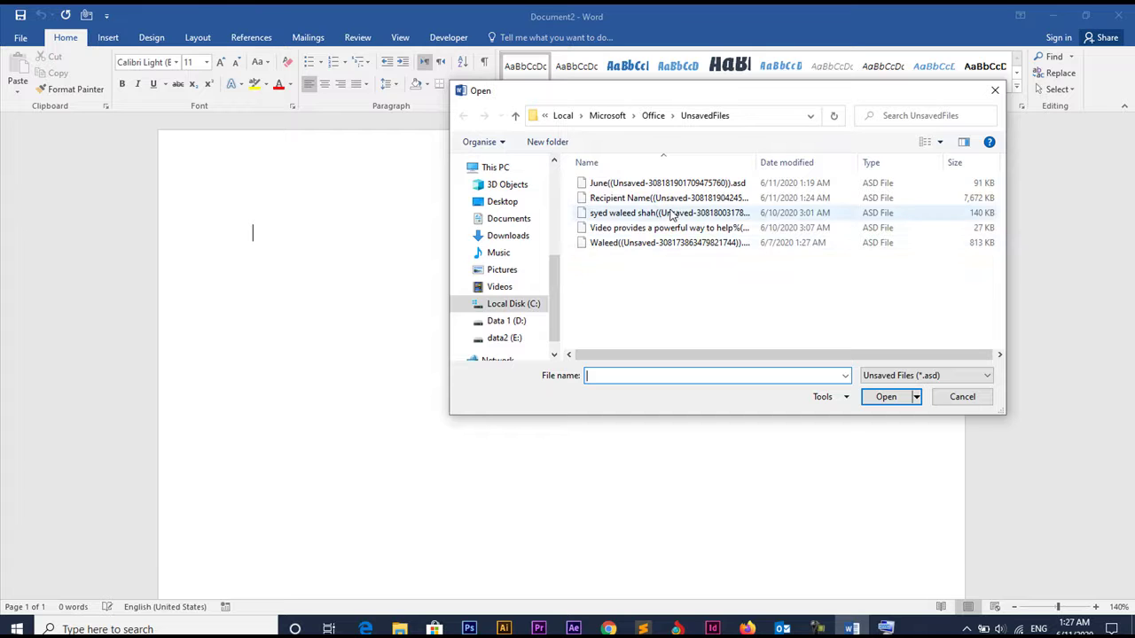
- Open the recovered Recipient Name .asd file, then close it with Don't Save
click(672, 198)
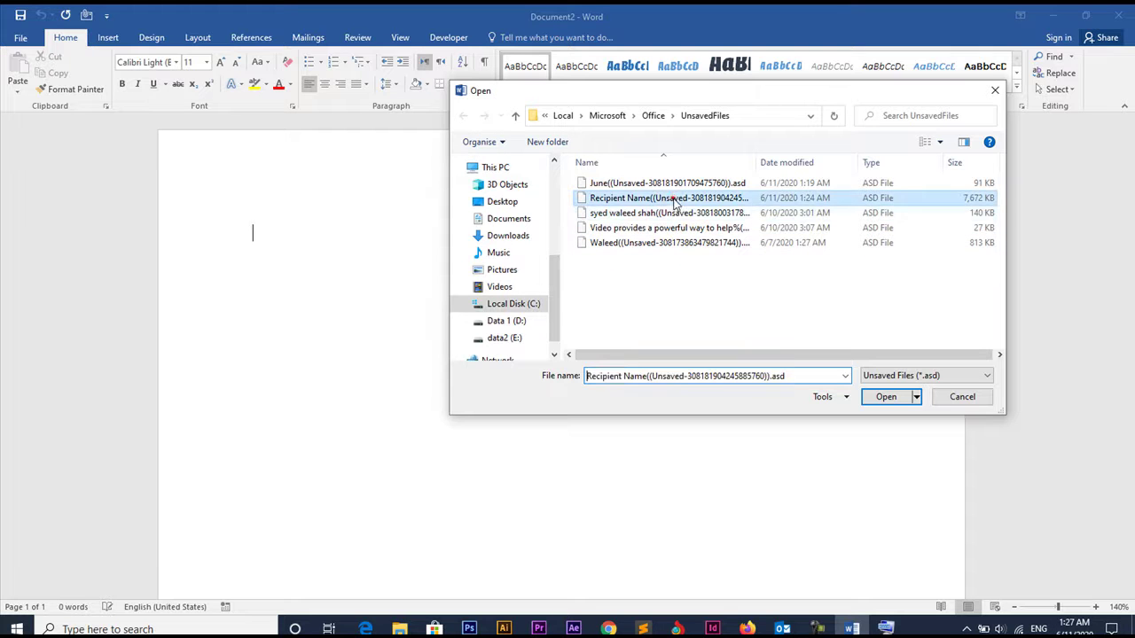
click(877, 398)
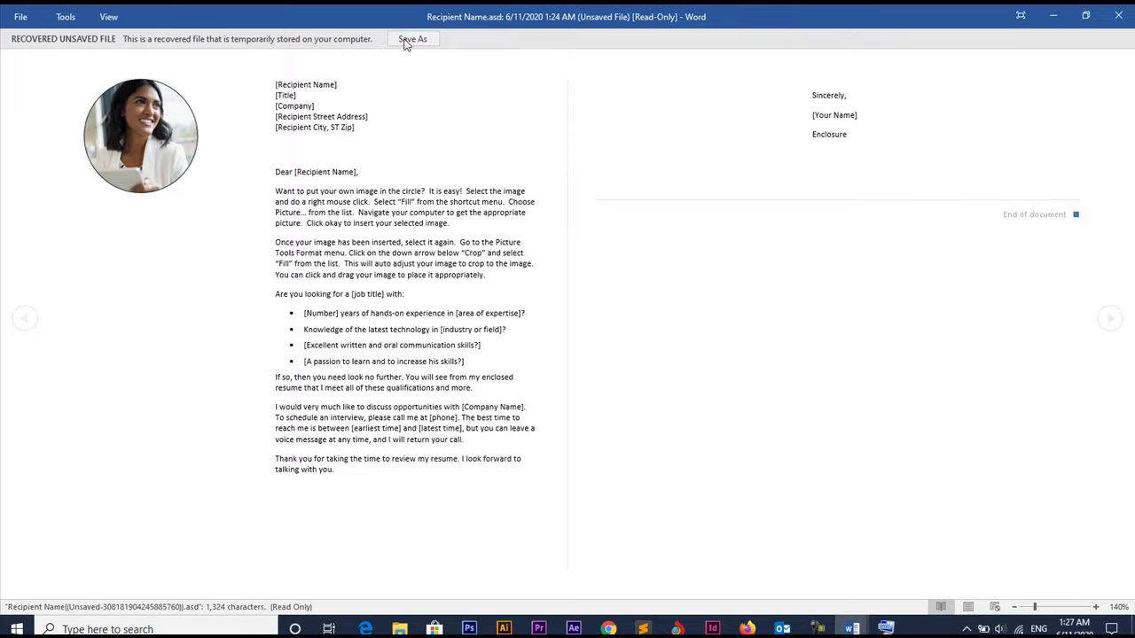
click(1118, 16)
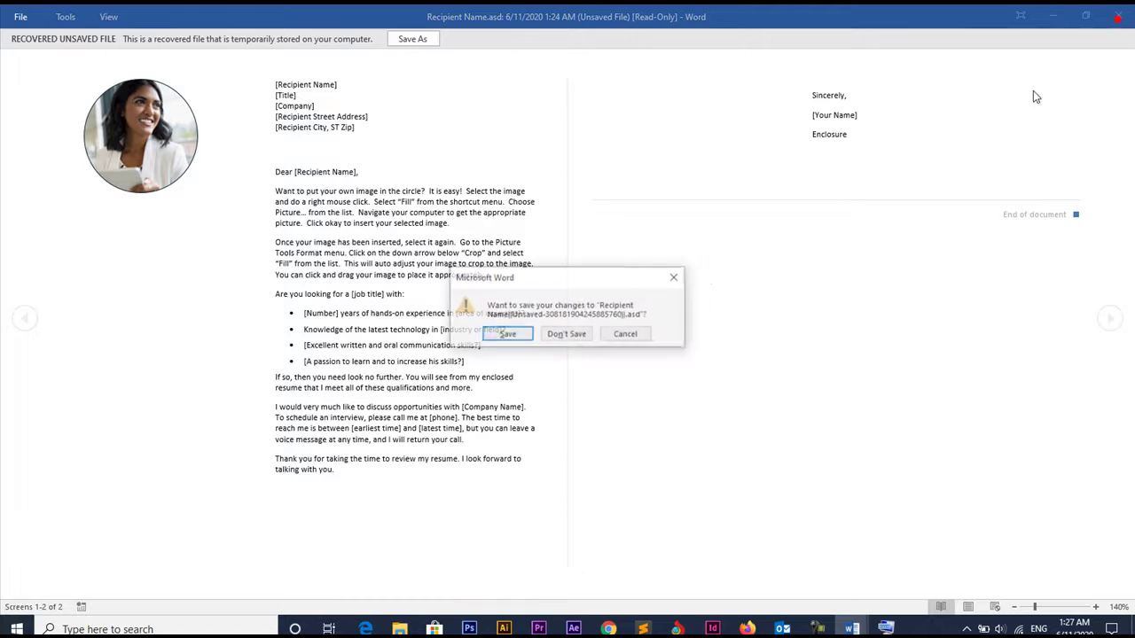
click(572, 333)
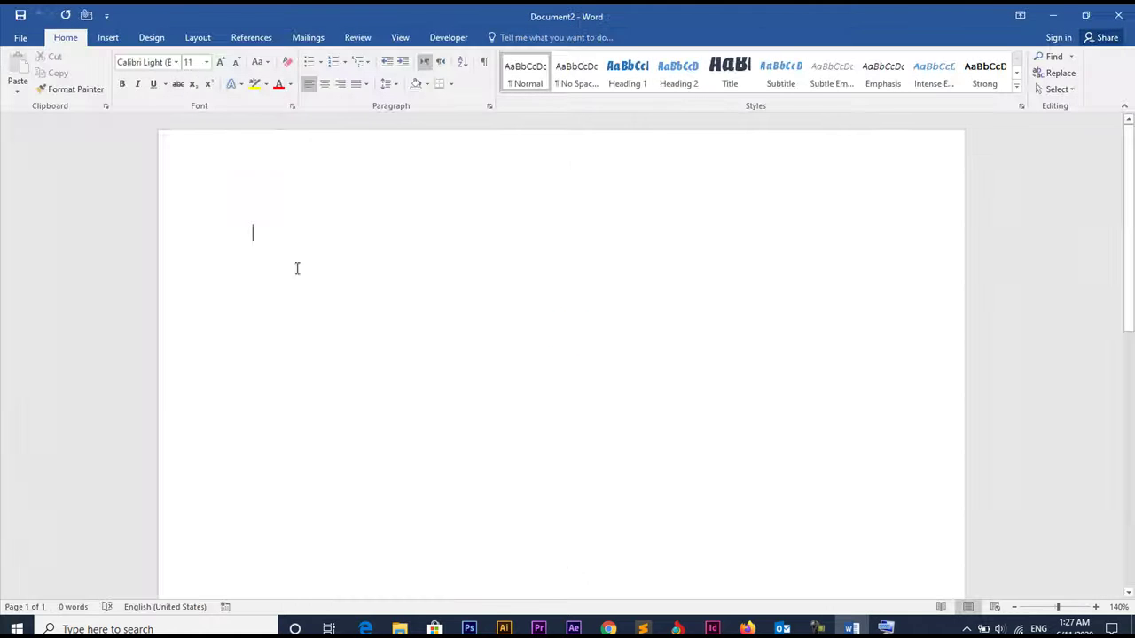
- From File Info, review Check for Issues and Manage Document, then choose Recover Unsaved Documents
click(20, 41)
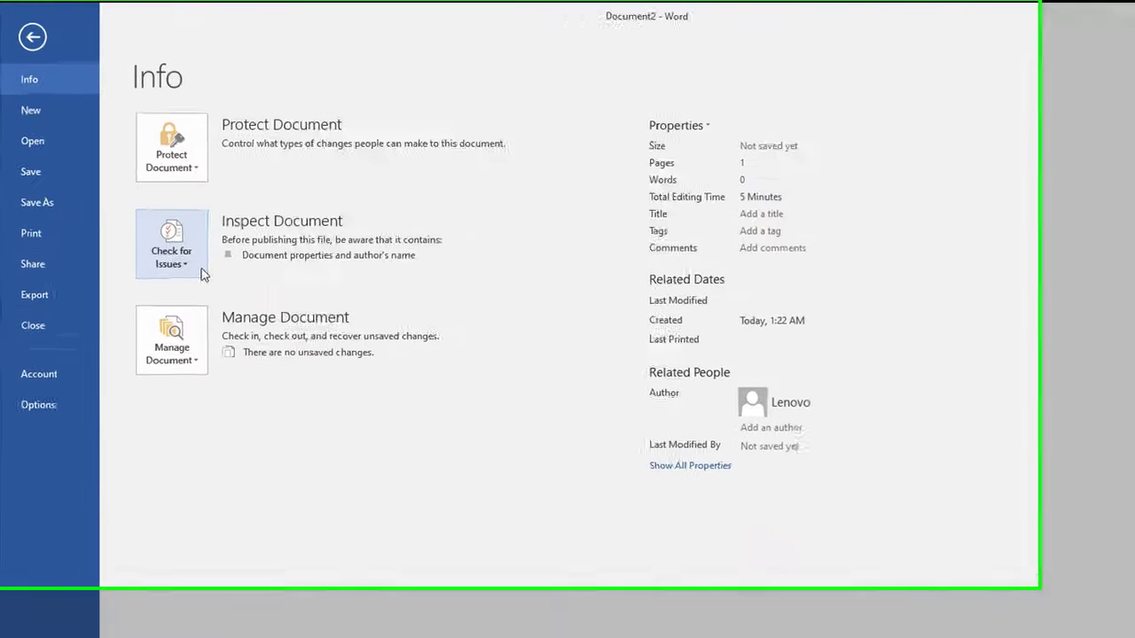
click(206, 287)
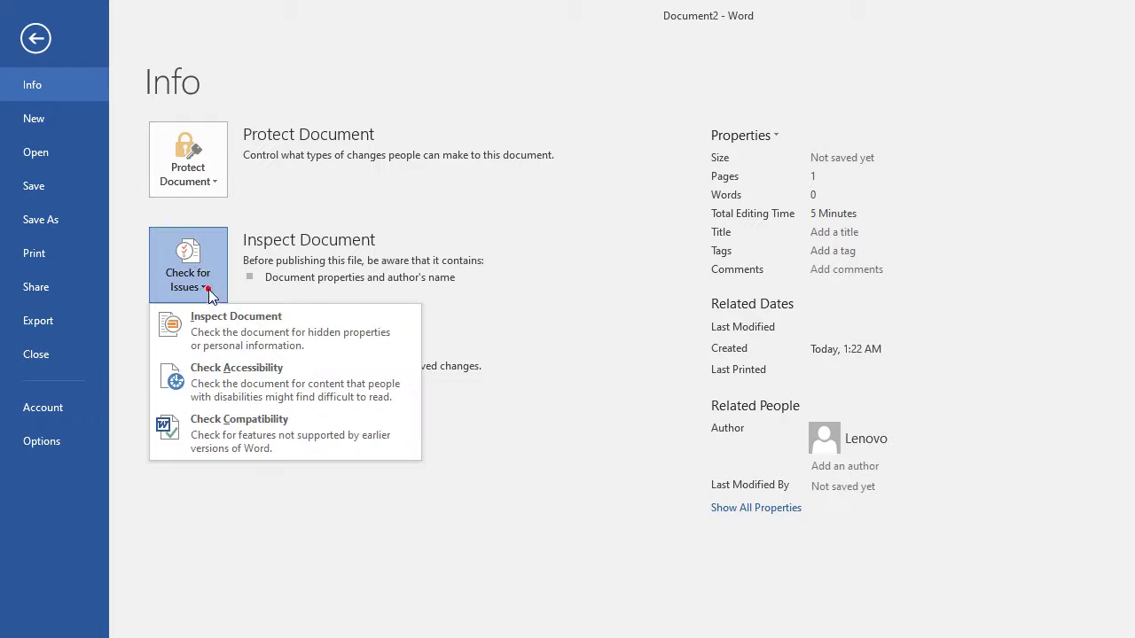
click(522, 339)
click(213, 394)
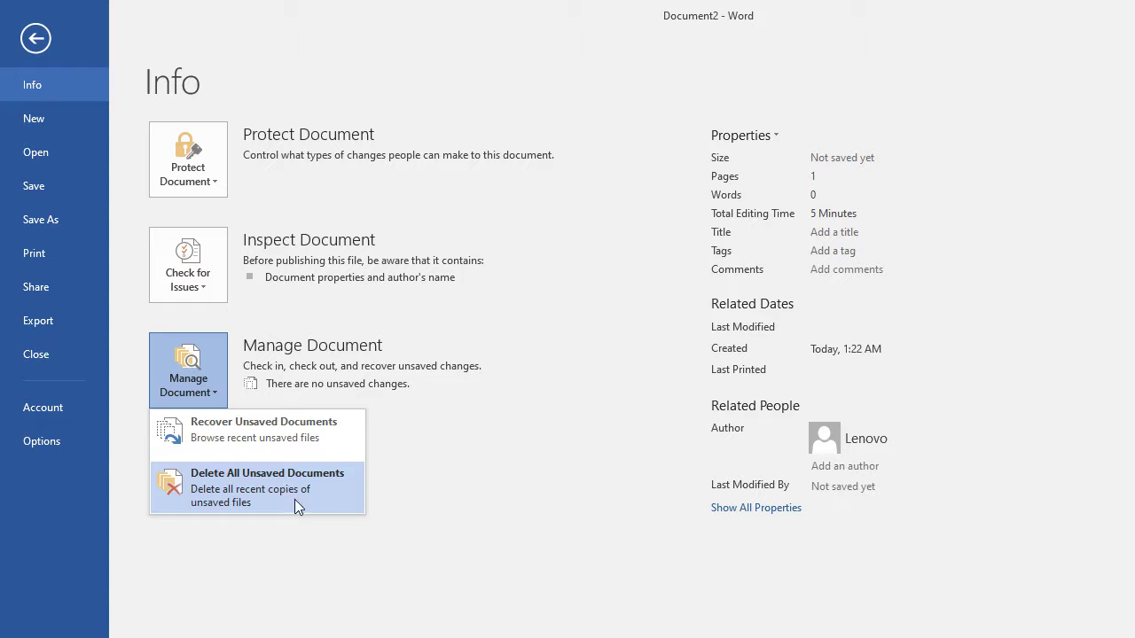
click(516, 313)
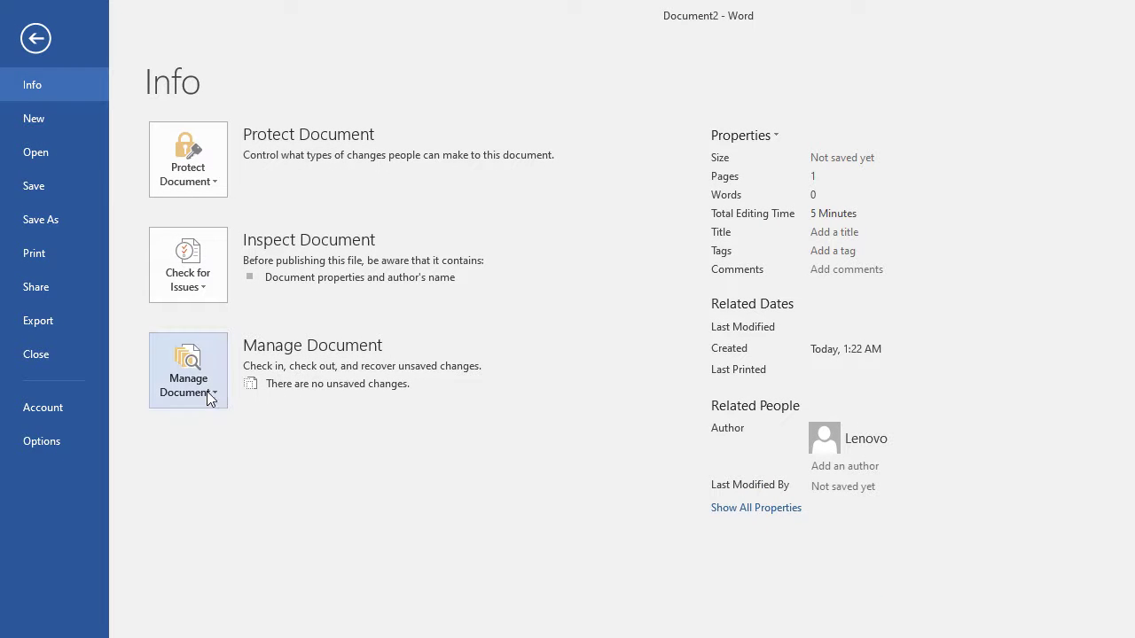
click(213, 390)
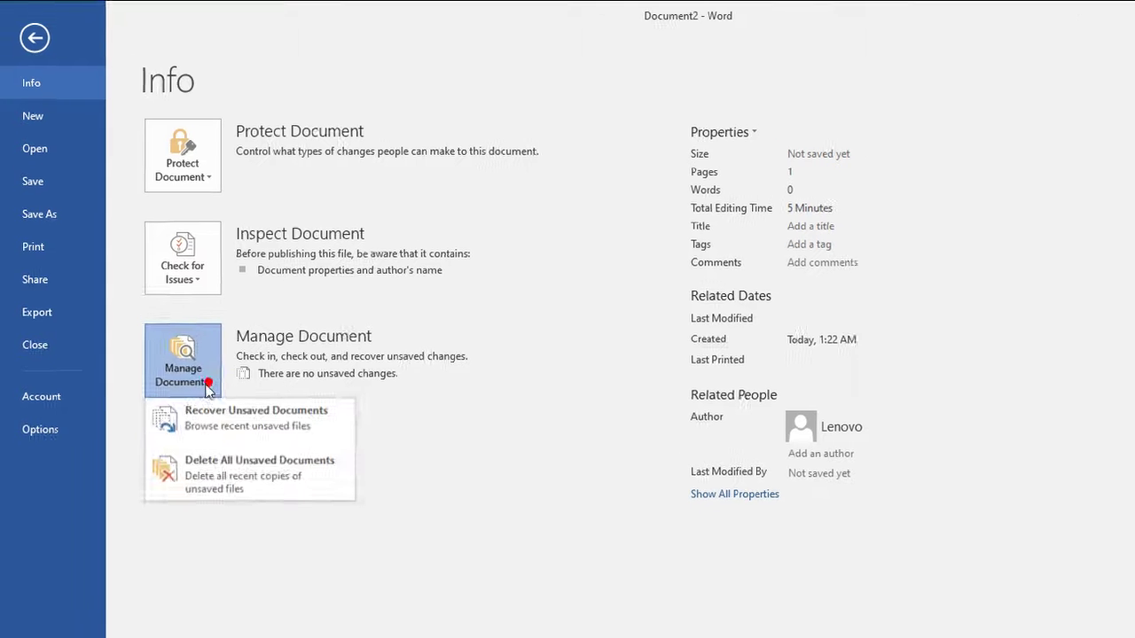
click(197, 370)
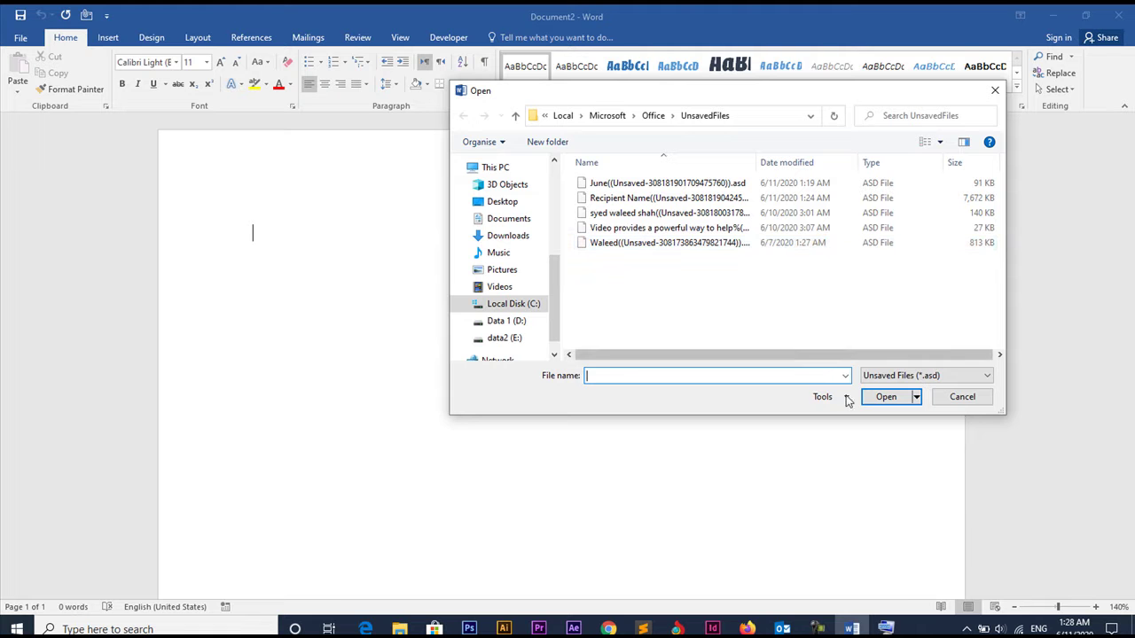
- Open the recovered thank-you card, cancel Save As, close it unsaved, and return to File Info
click(779, 245)
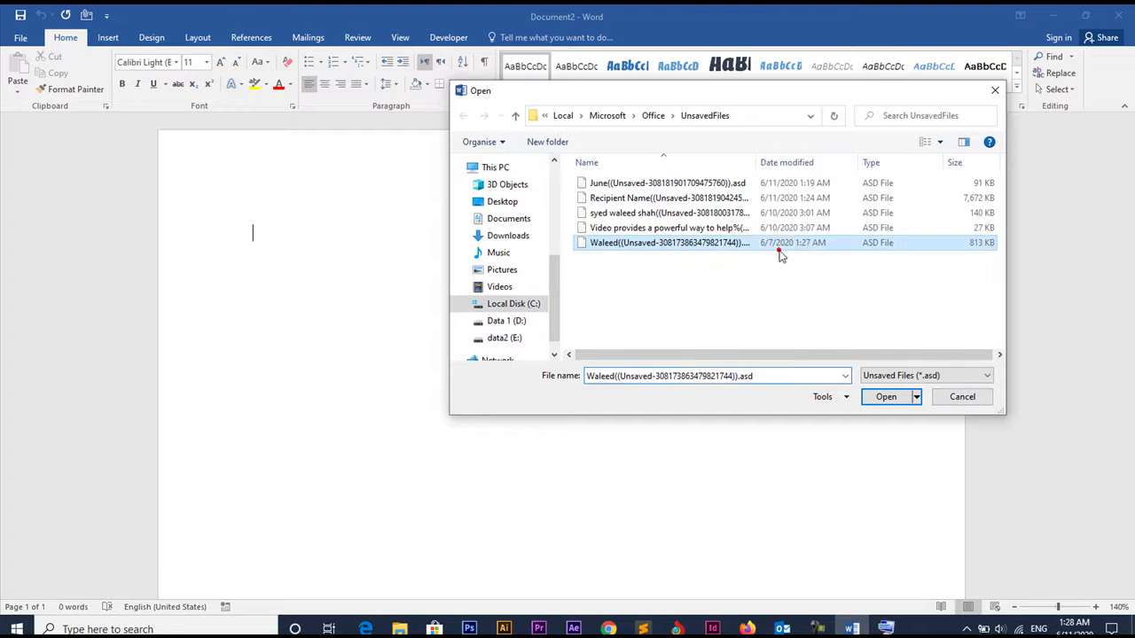
click(885, 396)
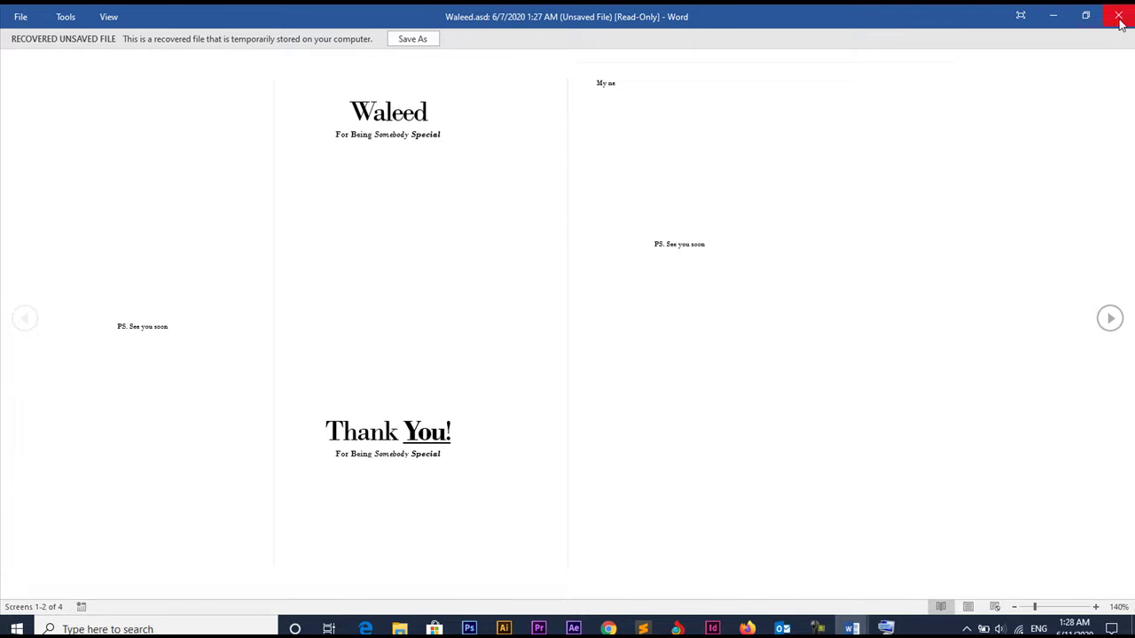
click(415, 41)
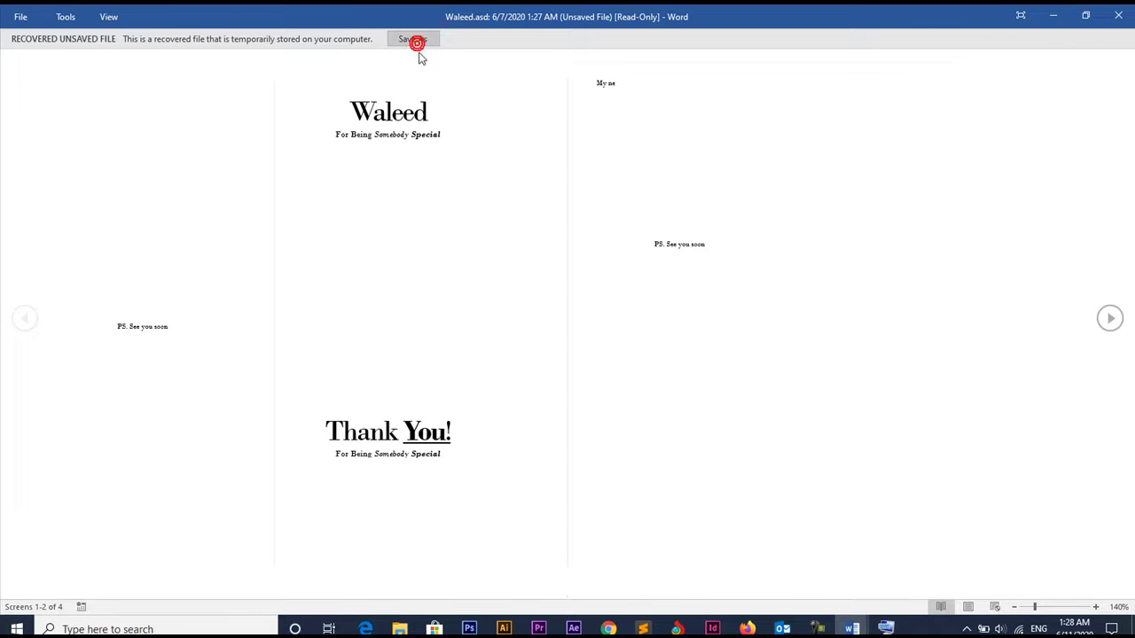
click(532, 342)
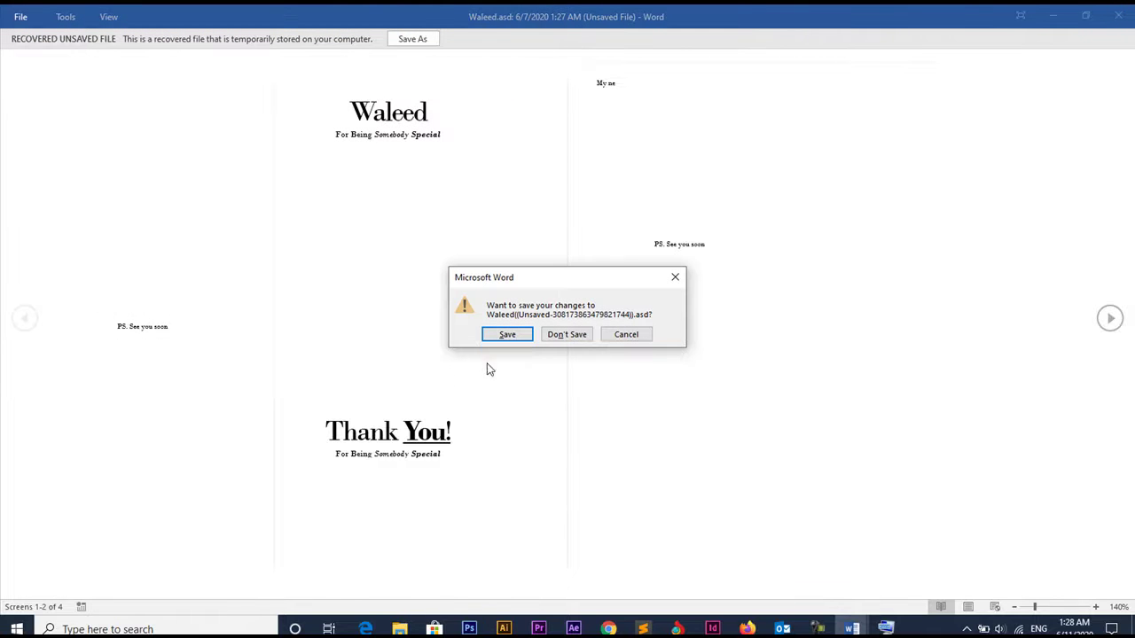
click(564, 334)
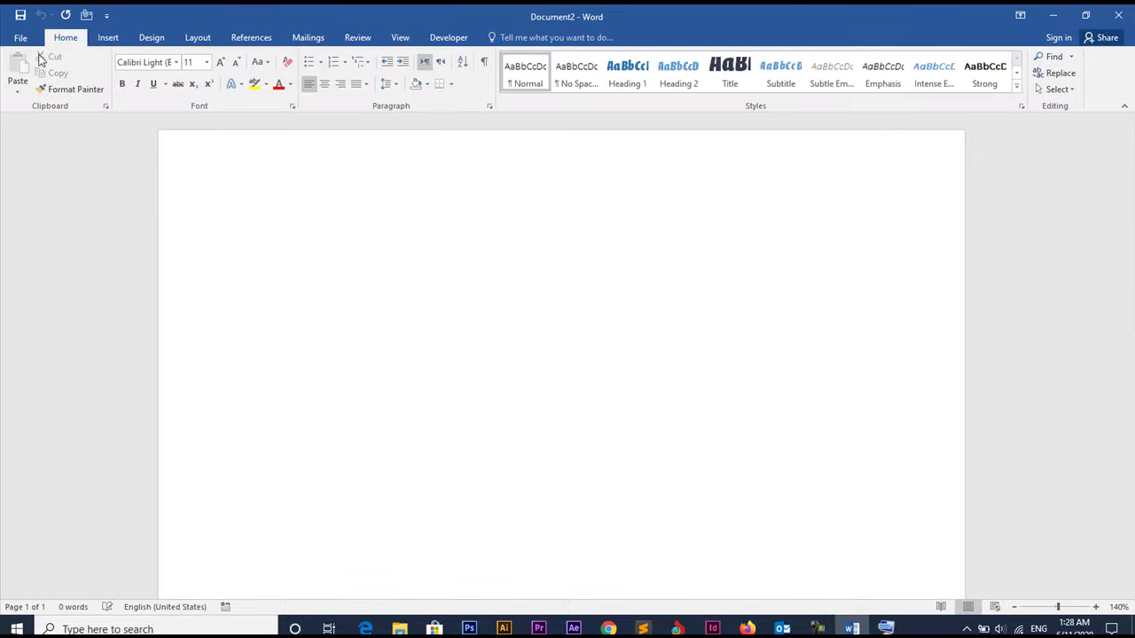
click(21, 37)
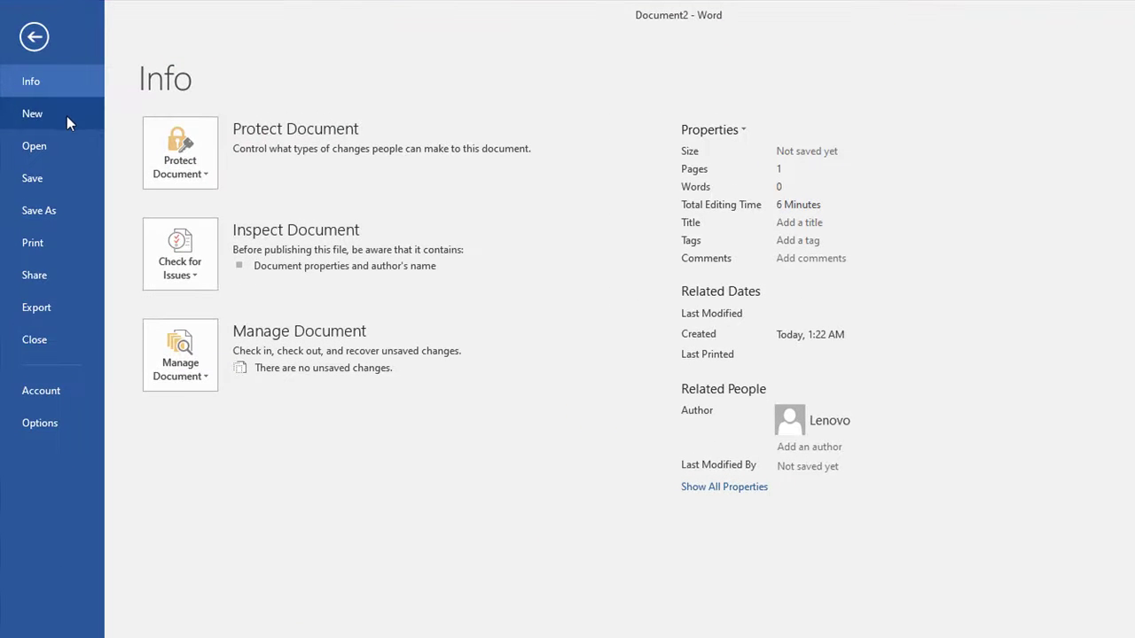
- Browse the File > New template gallery and click into the online template search
click(72, 118)
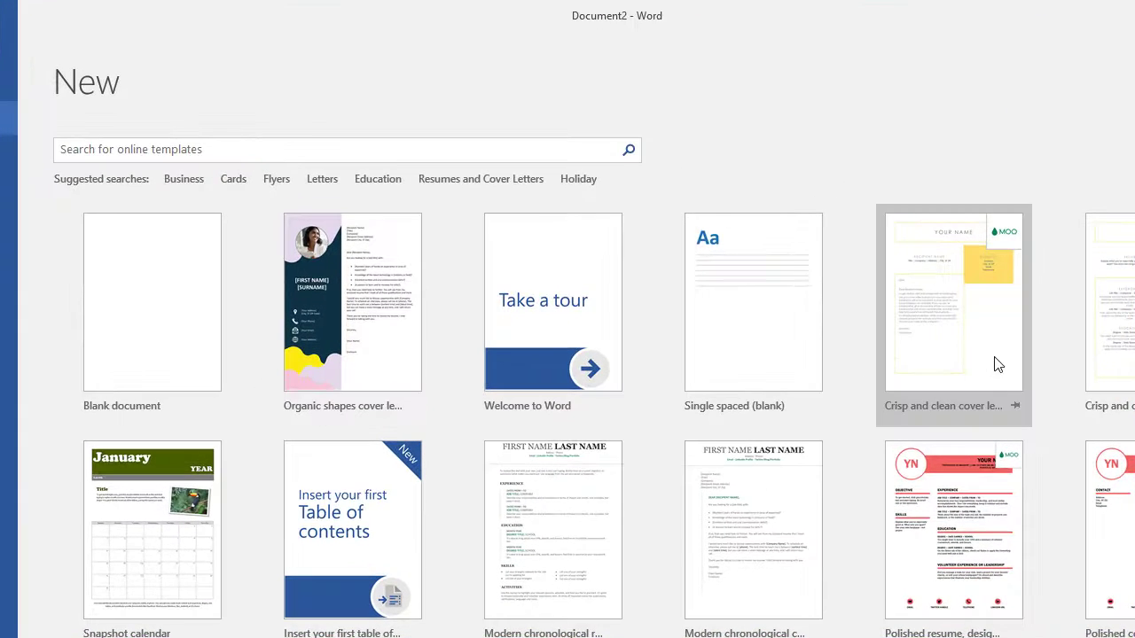
scroll(1093, 532, down, 5)
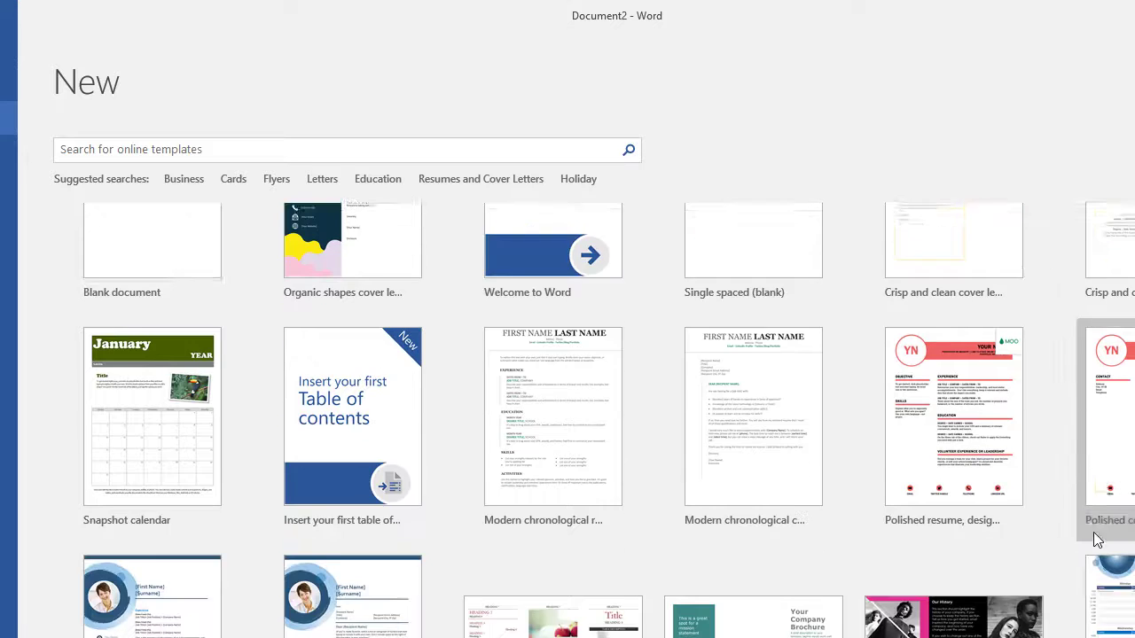
scroll(1021, 551, up, 3)
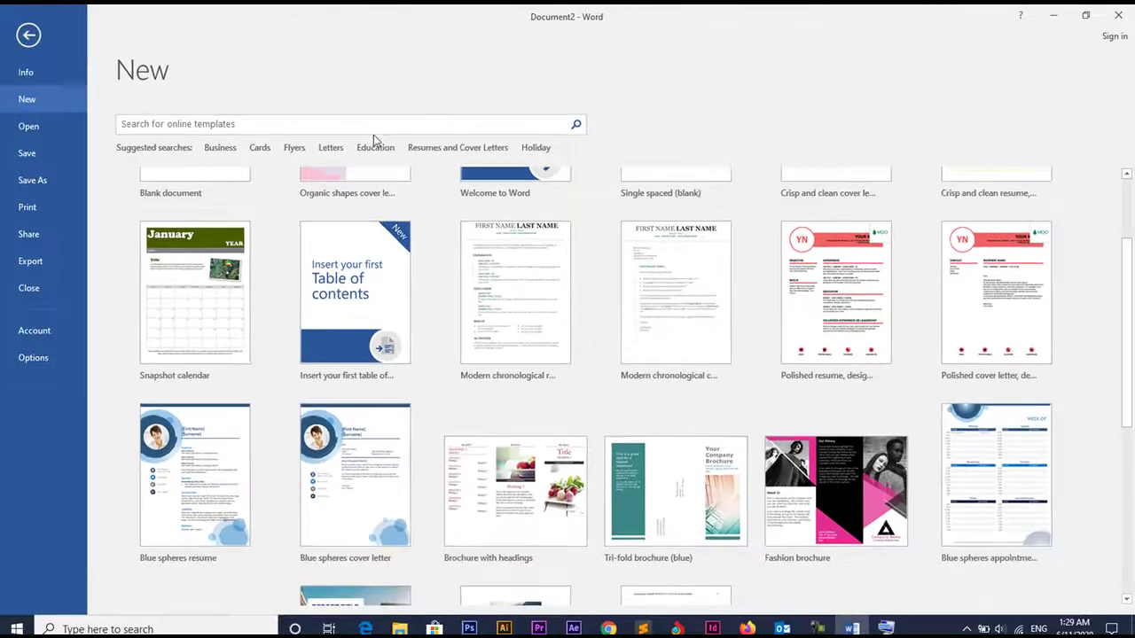
click(372, 125)
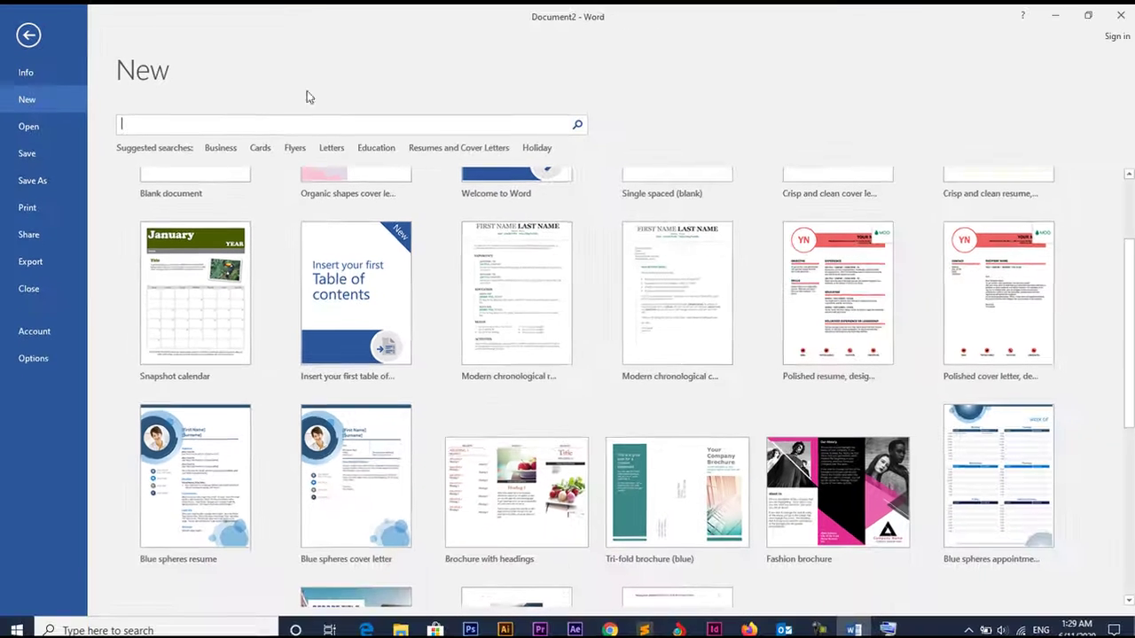
- Leave Backstage and return to the blank Document2 page
click(24, 39)
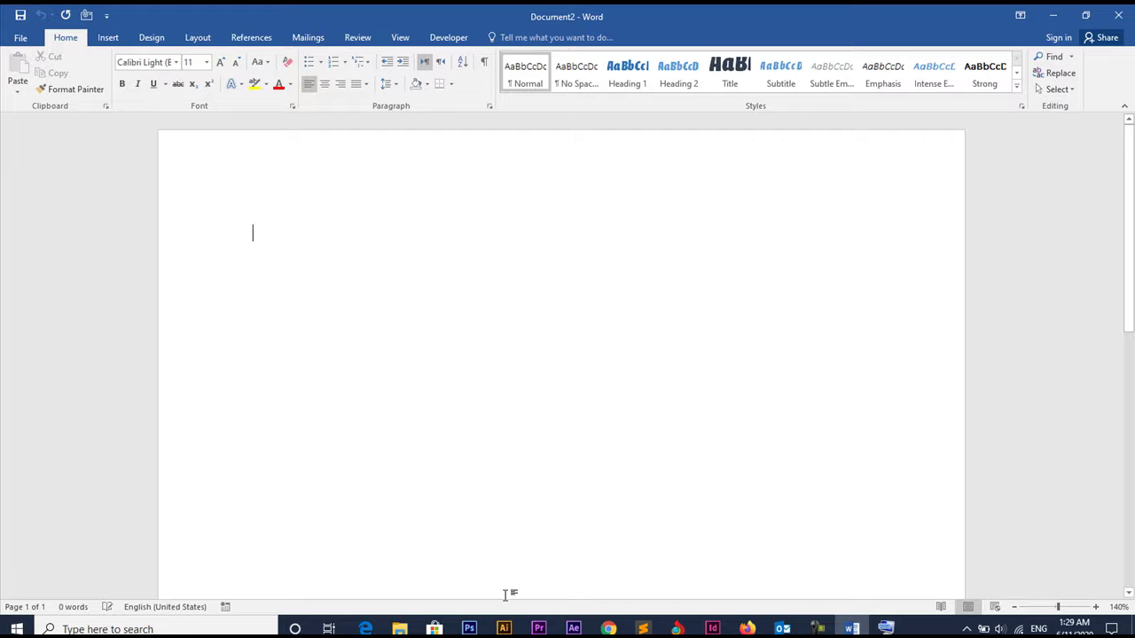
click(279, 206)
click(537, 361)
- Try Ctrl+N through the On-Screen Keyboard, then hide the keyboard
mouse_move(885, 629)
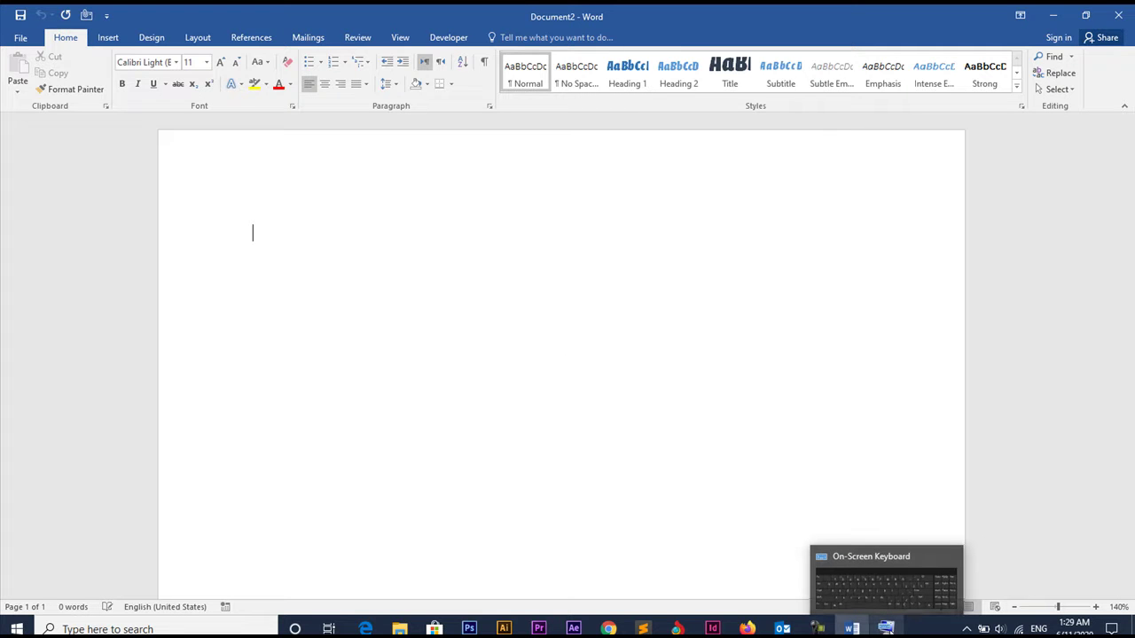
click(885, 629)
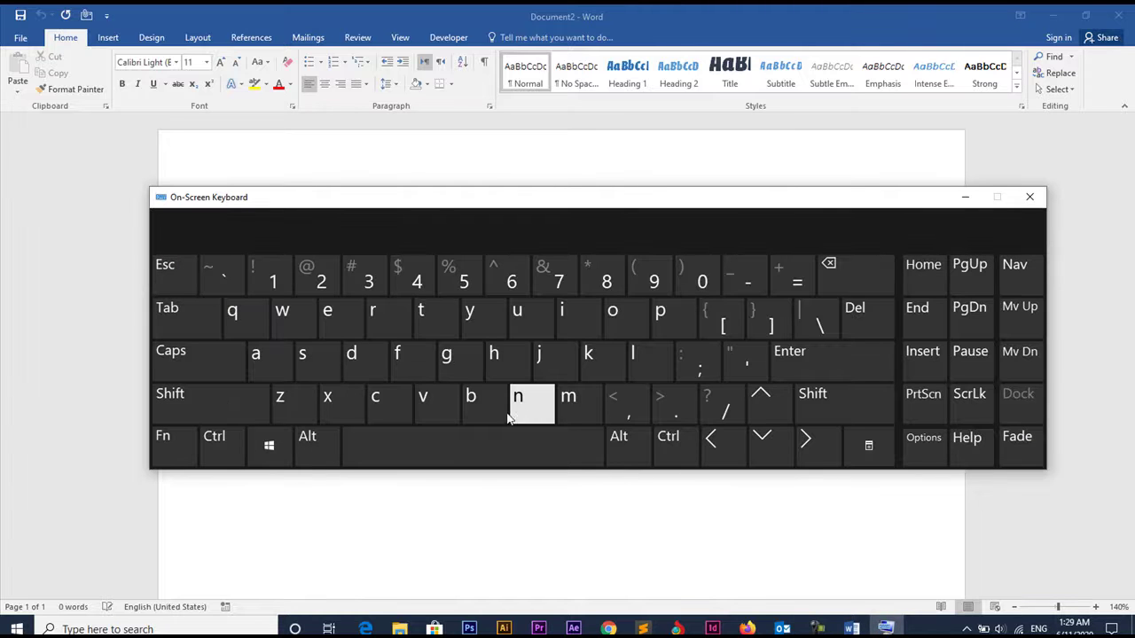
click(224, 445)
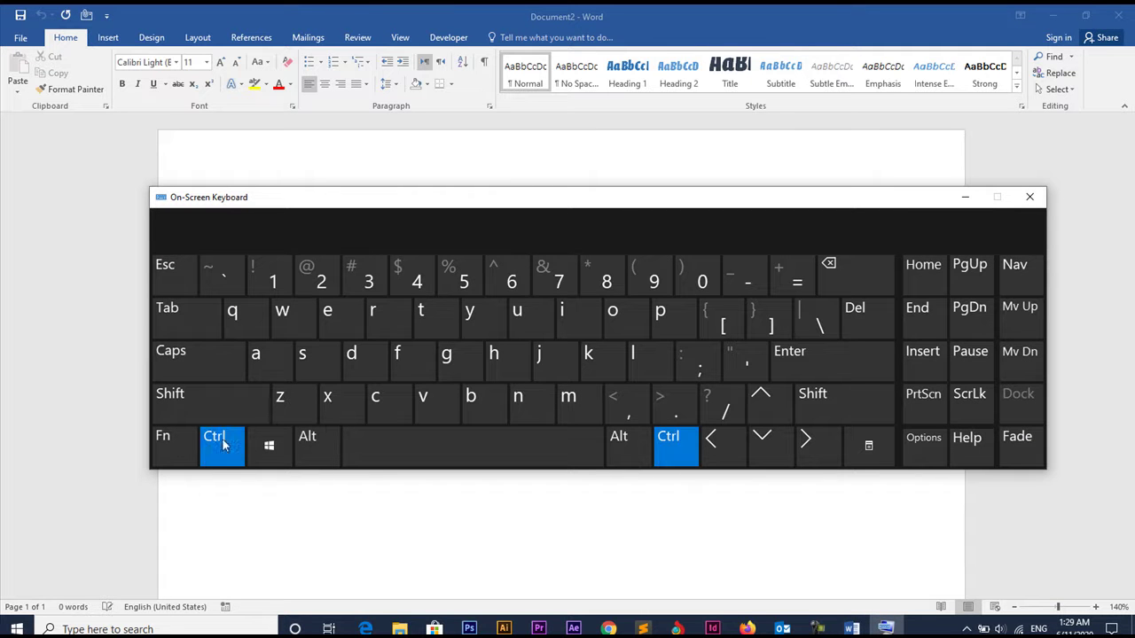
click(519, 406)
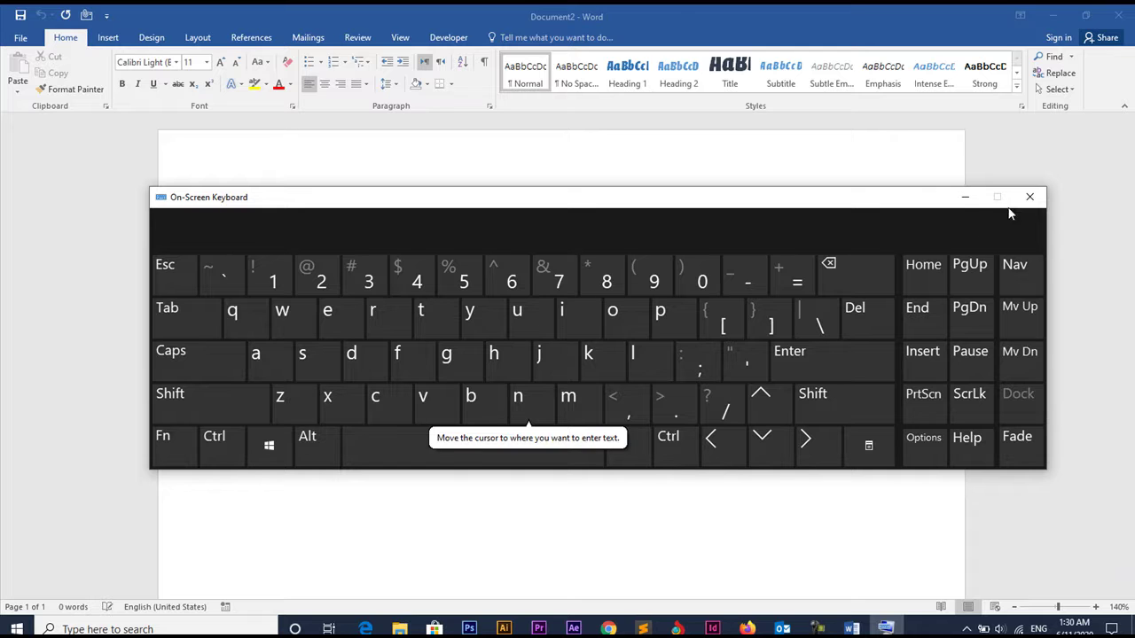
click(963, 197)
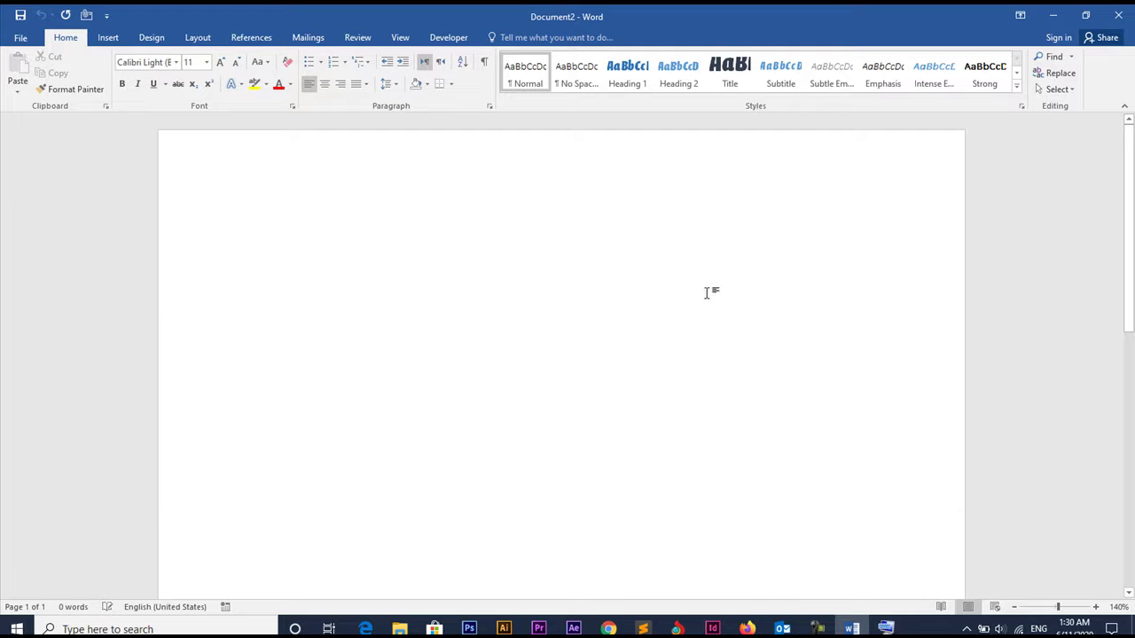
- Create a new blank Document3 with Ctrl+N, close it, and open Document2's Info page
key(ctrl+n)
click(401, 270)
click(1118, 16)
click(16, 39)
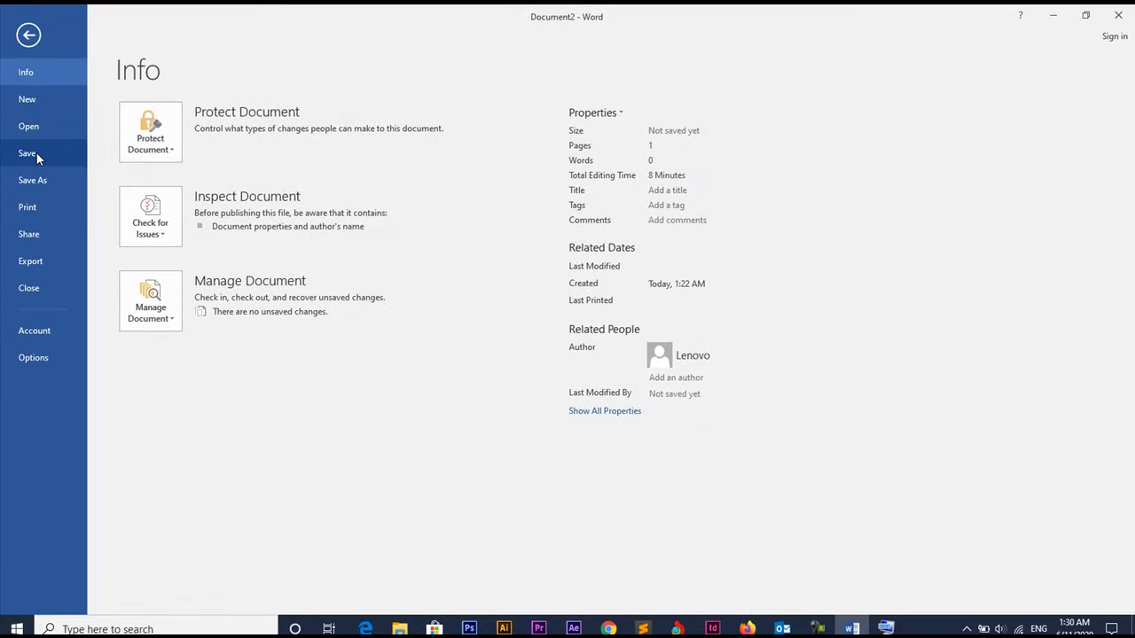
- Open the Save As page for Document2 from the Backstage pane
click(36, 152)
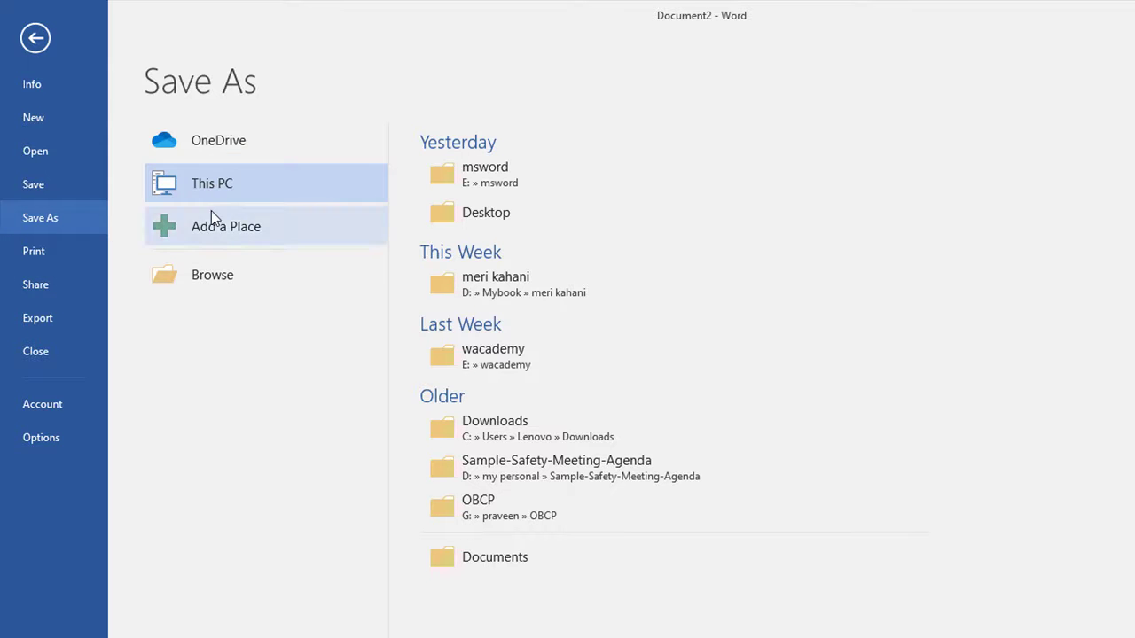
click(226, 145)
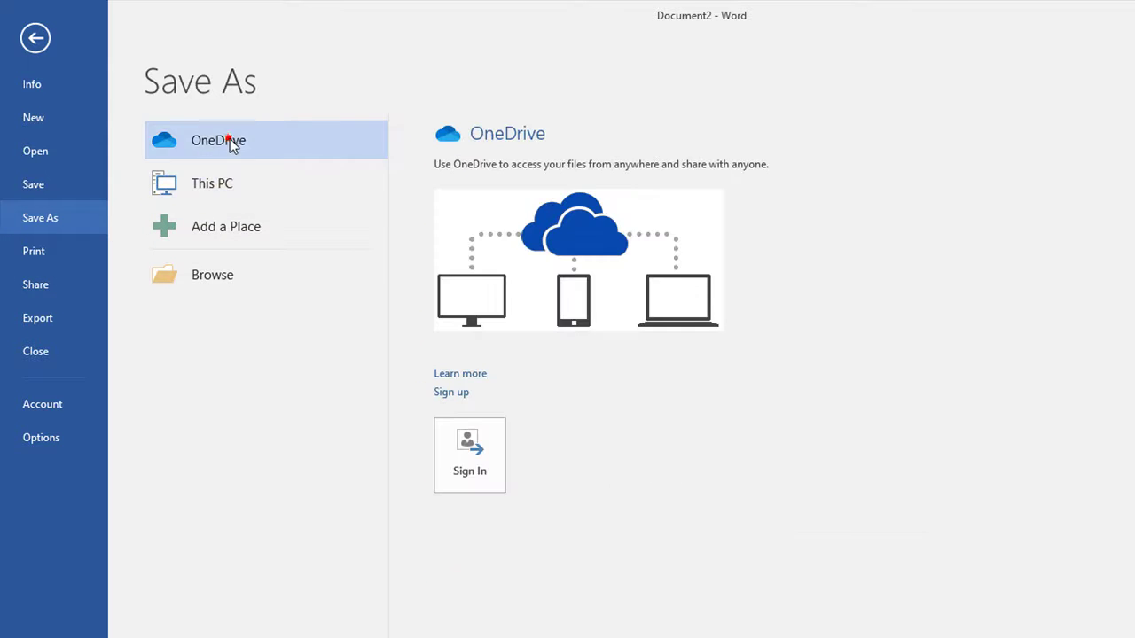
click(475, 450)
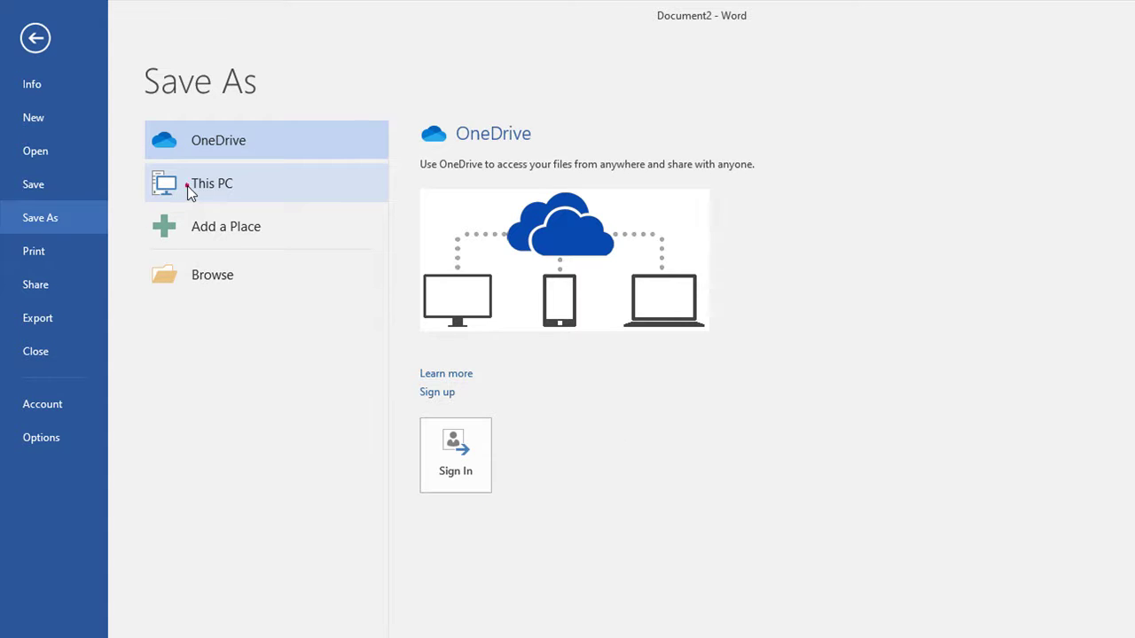
click(187, 185)
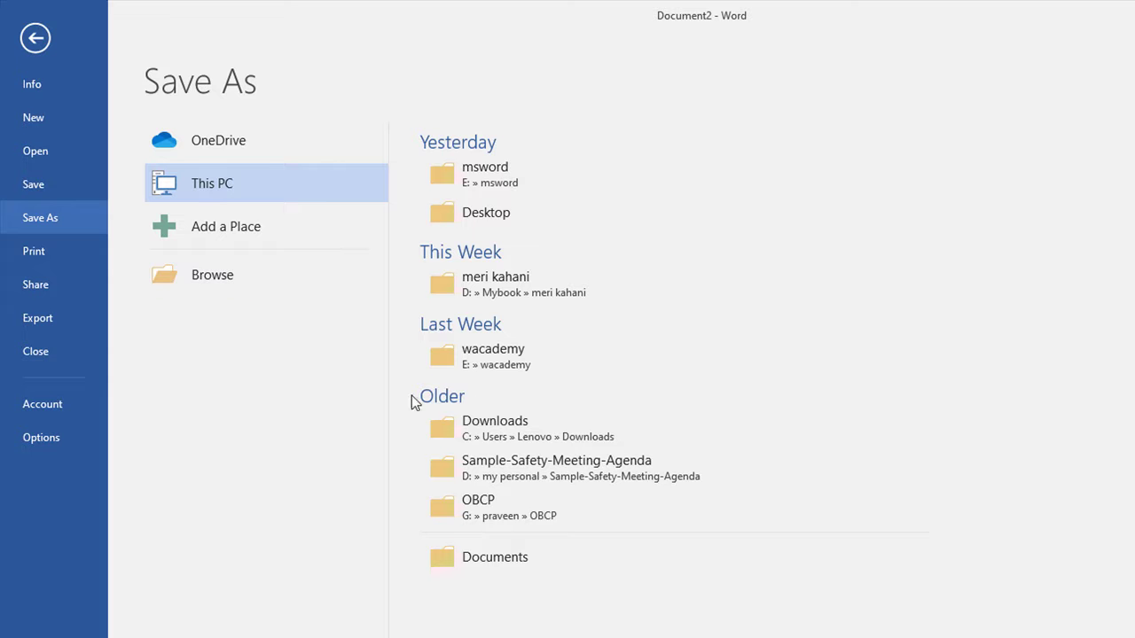
- Show the Add a Place choices, OneDrive and OneDrive for Business, on the Save As page
click(225, 232)
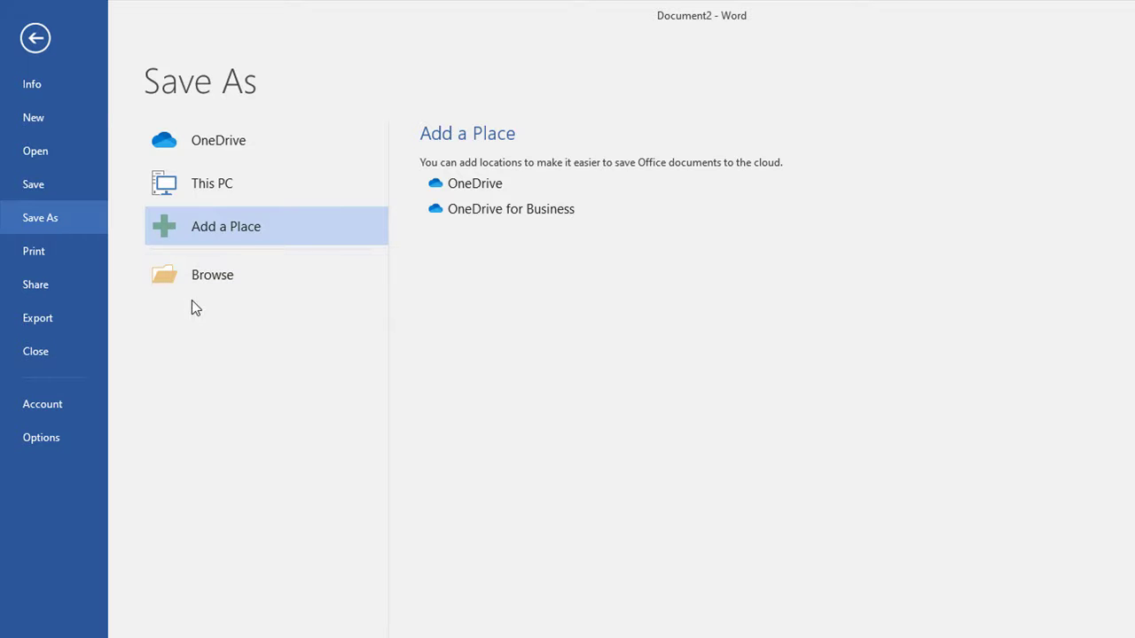
- Browse in the Save As dialog to the msword folder on data2 (E:)
click(240, 277)
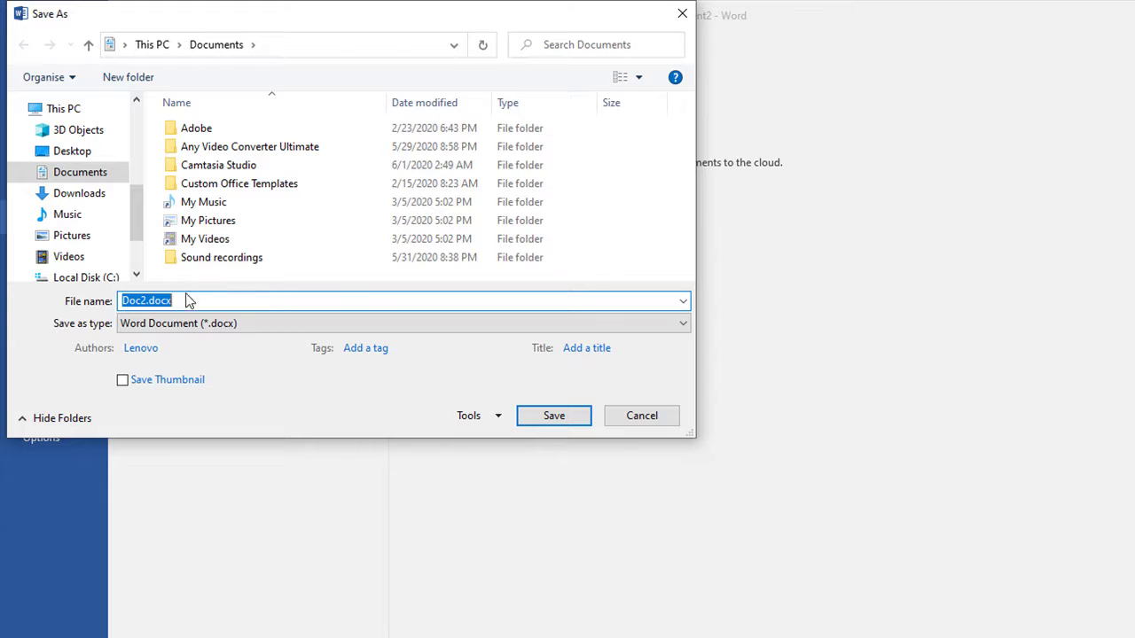
drag(135, 203, 120, 245)
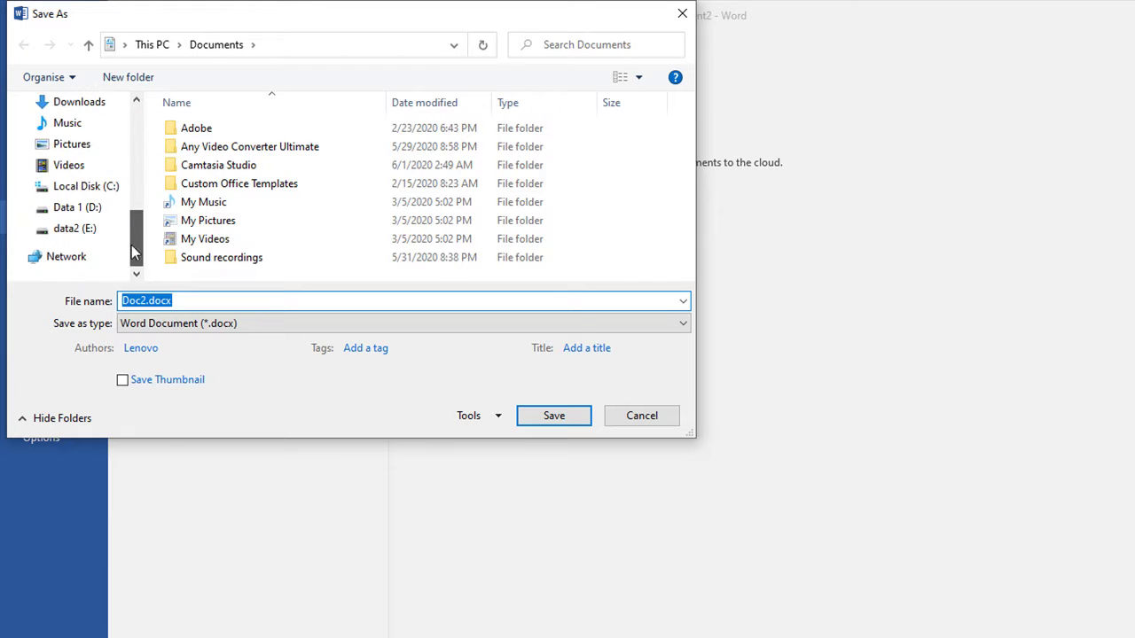
drag(120, 245, 135, 278)
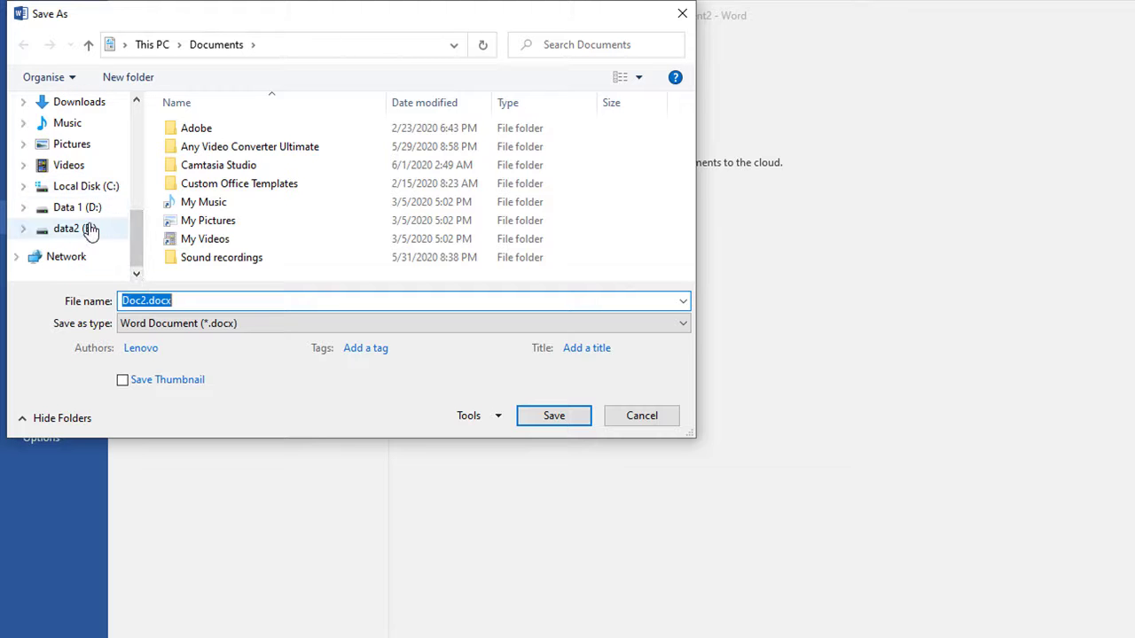
mouse_move(137, 244)
mouse_down()
mouse_move(149, 155)
mouse_move(139, 157)
mouse_move(133, 266)
mouse_up()
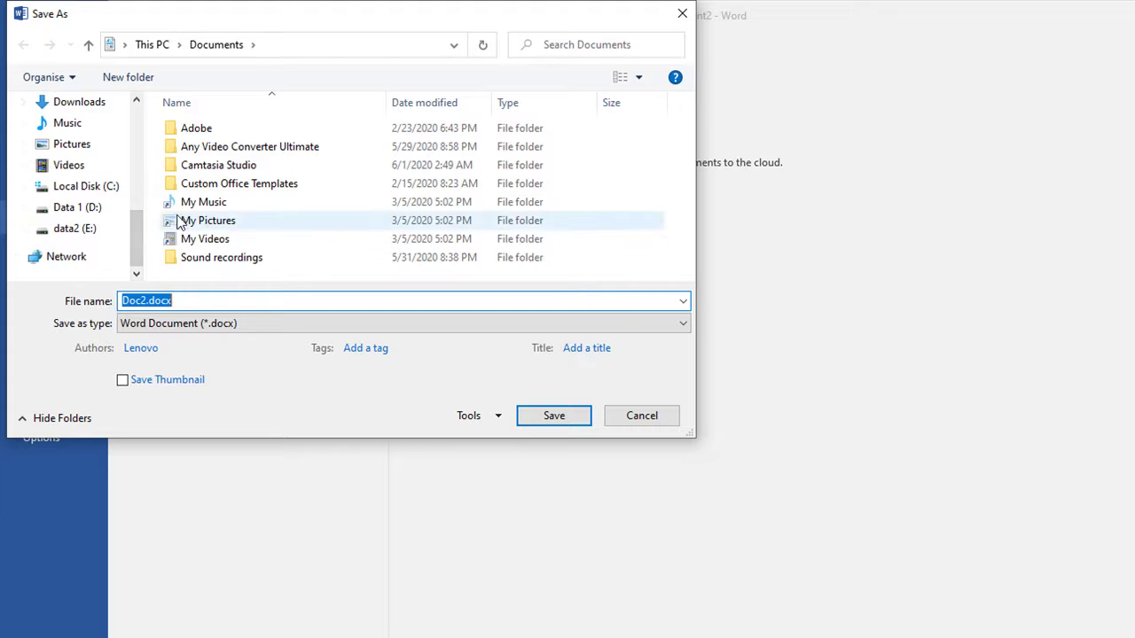
scroll(89, 182, up, 1)
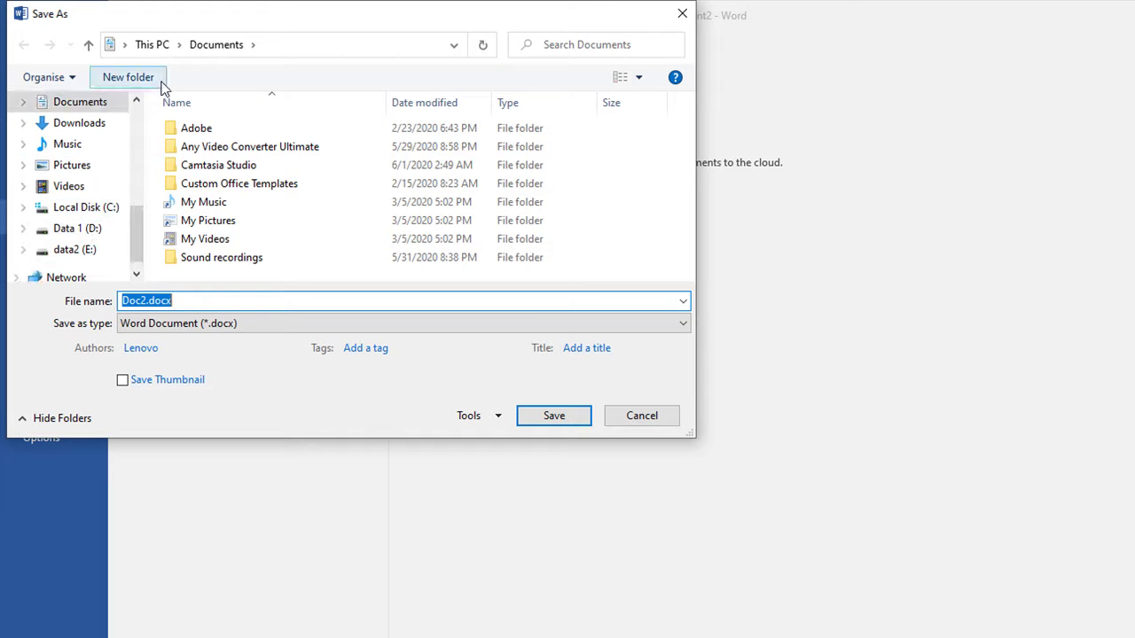
click(148, 44)
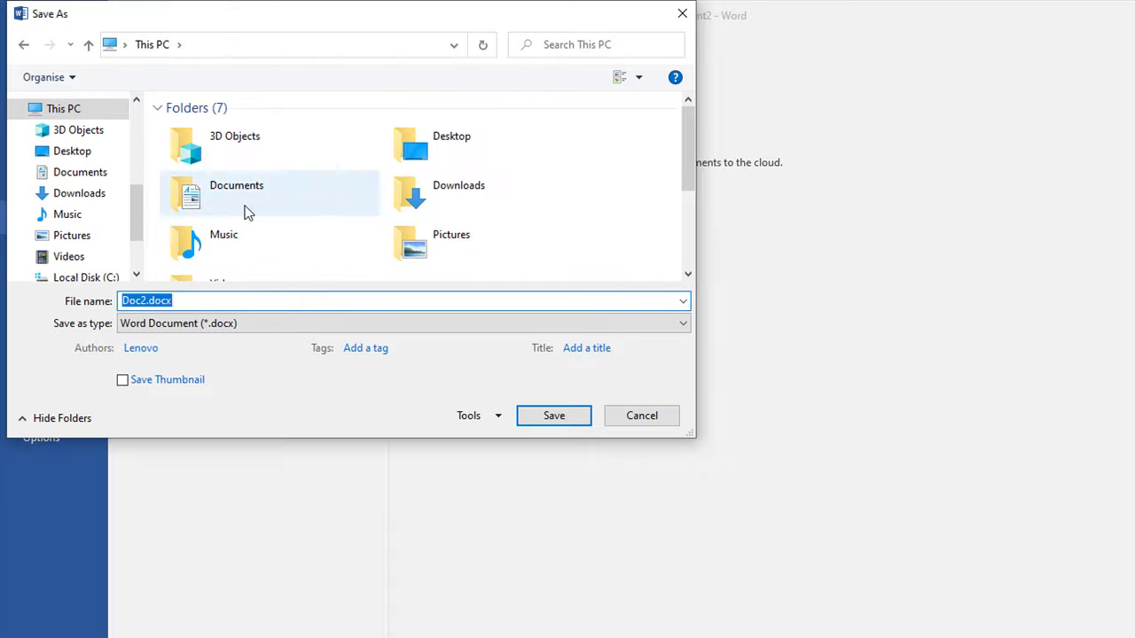
scroll(190, 196, down, 3)
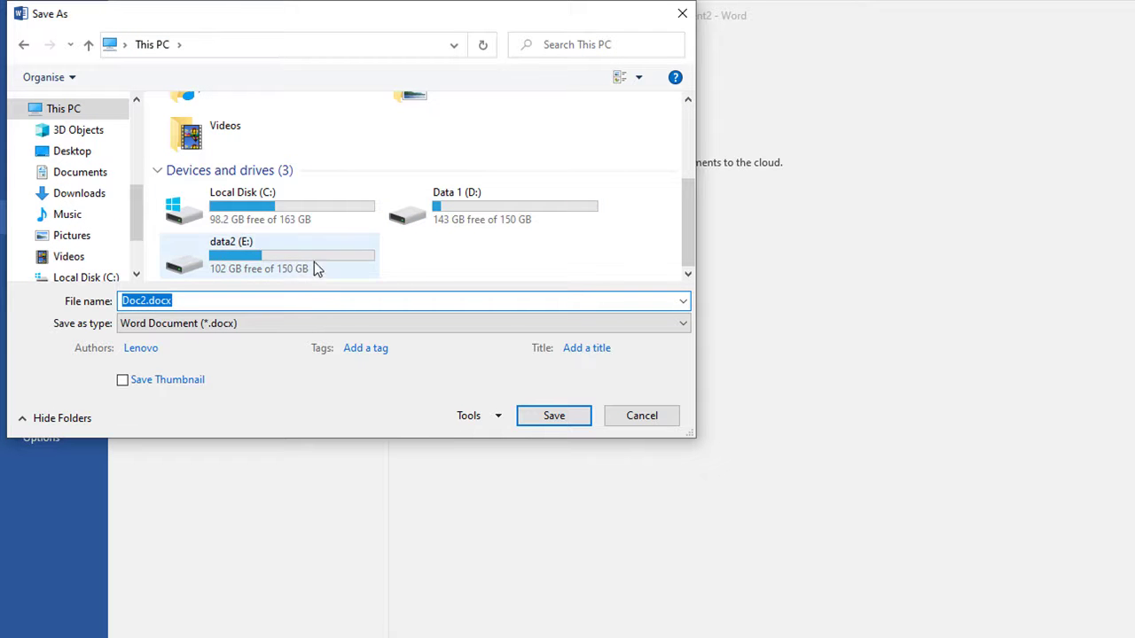
click(294, 258)
double_click(293, 258)
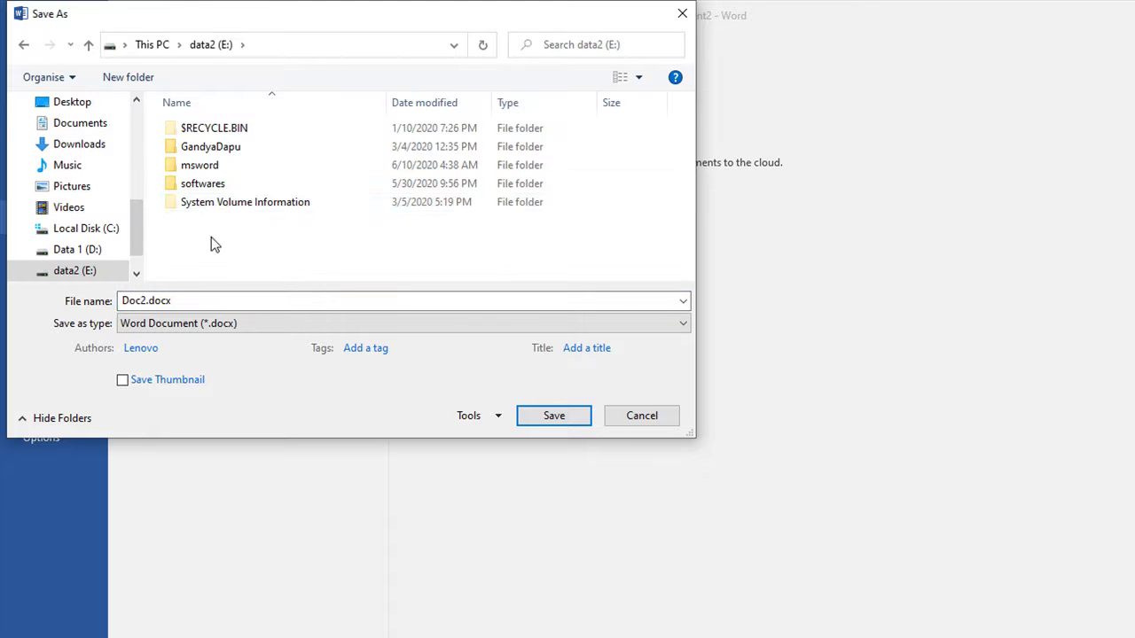
double_click(216, 168)
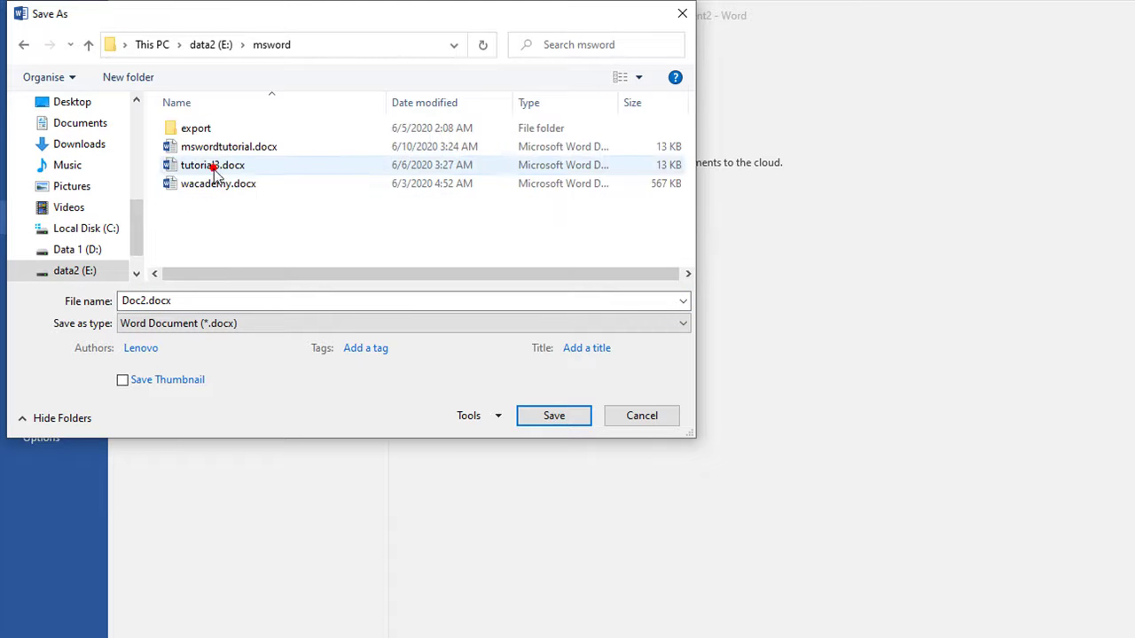
- Enter waleedshah as the file name
click(194, 301)
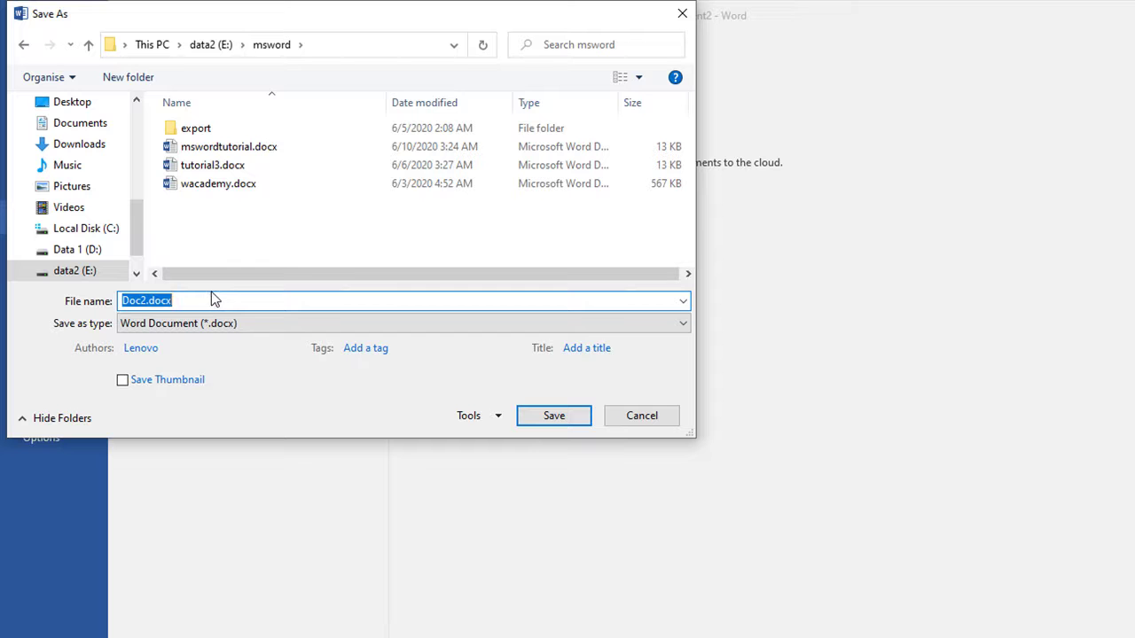
text(waleedshah)
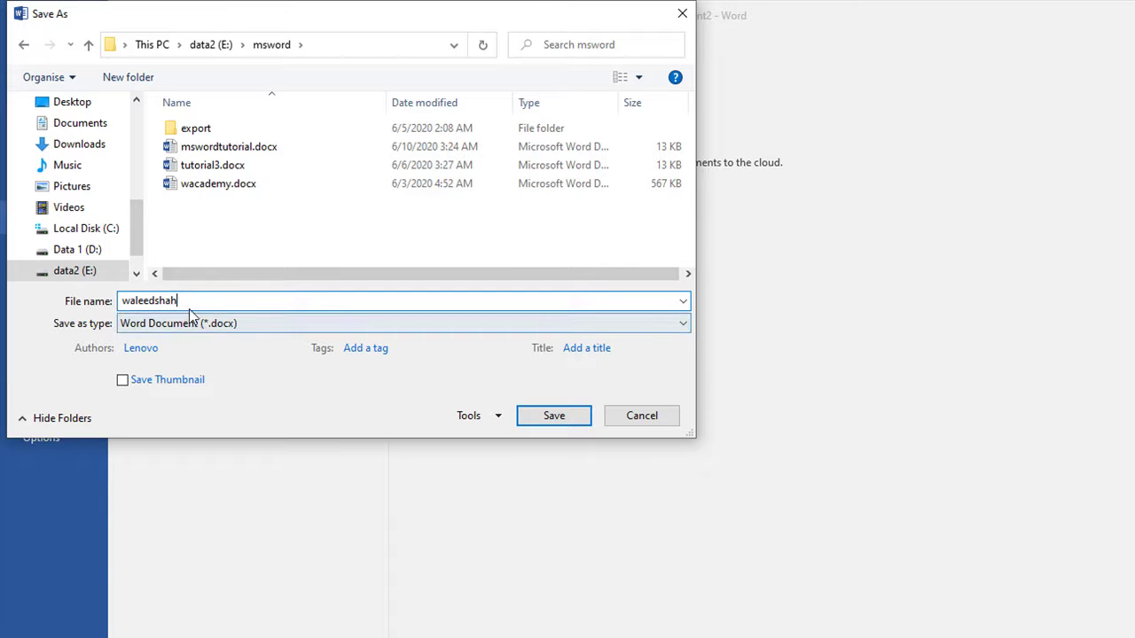
drag(196, 300, 110, 307)
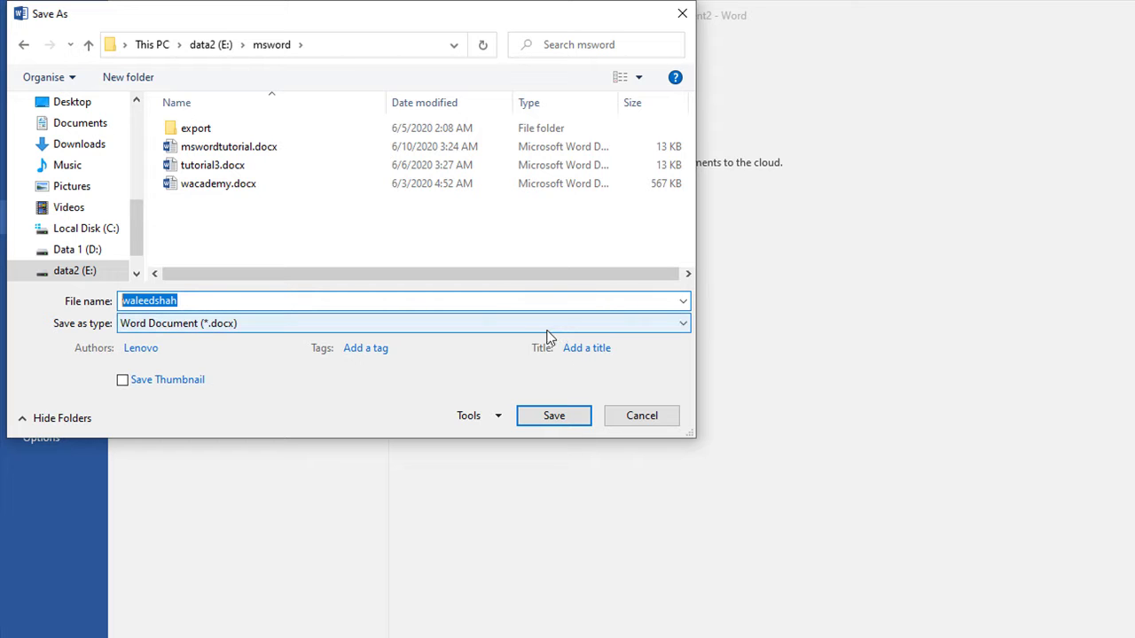
- Check the Save as type list and keep Word Document (*.docx) as the format
click(278, 323)
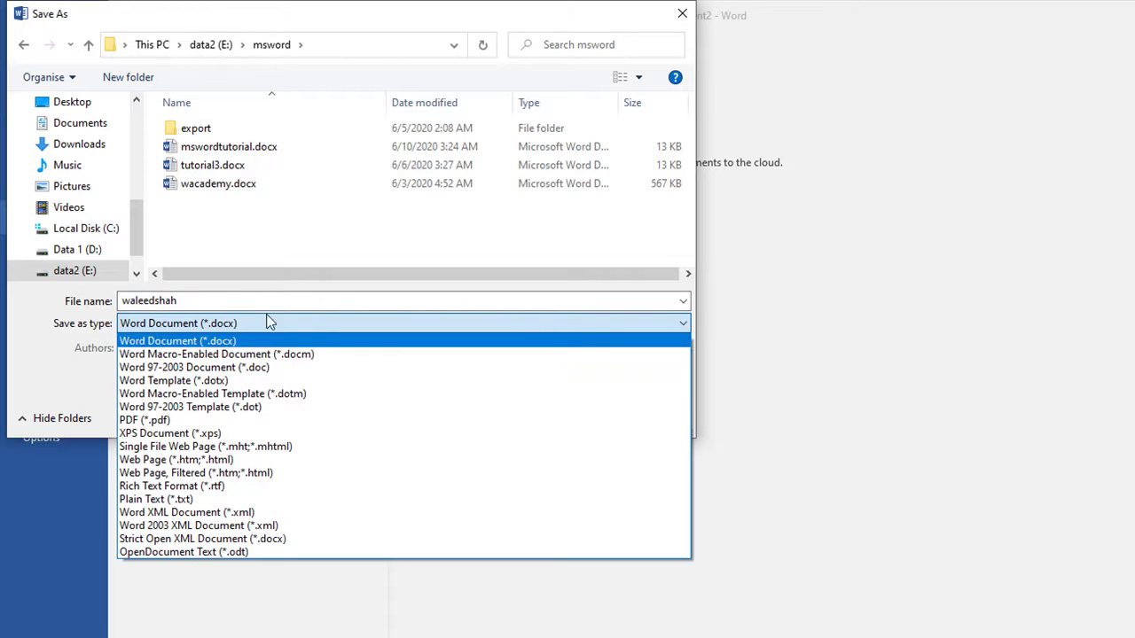
click(314, 234)
click(299, 323)
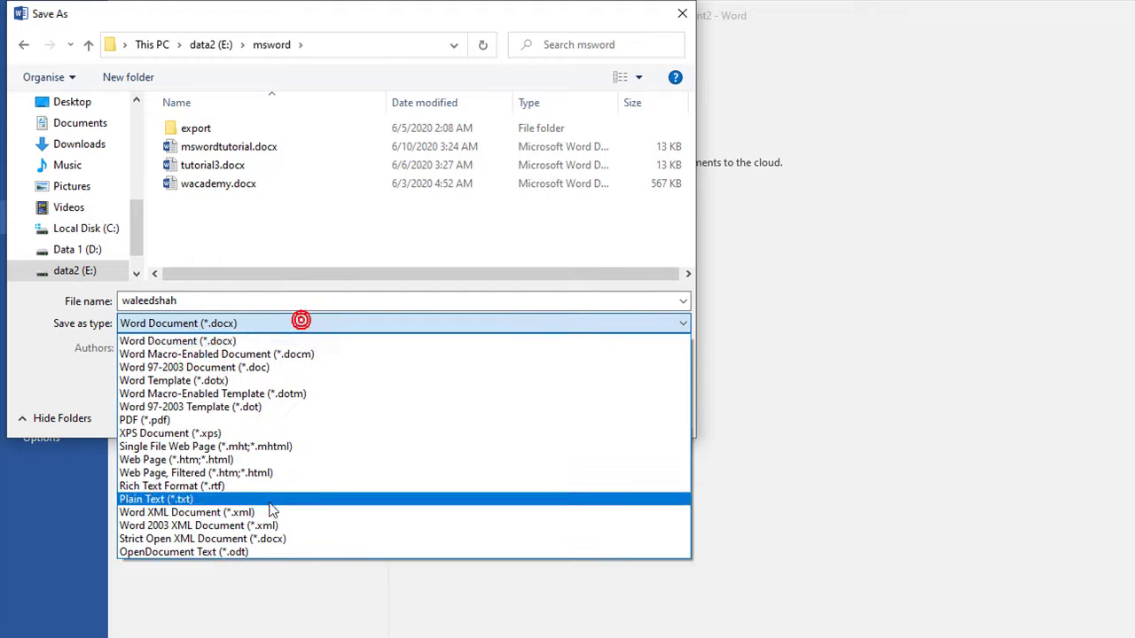
click(303, 229)
click(279, 324)
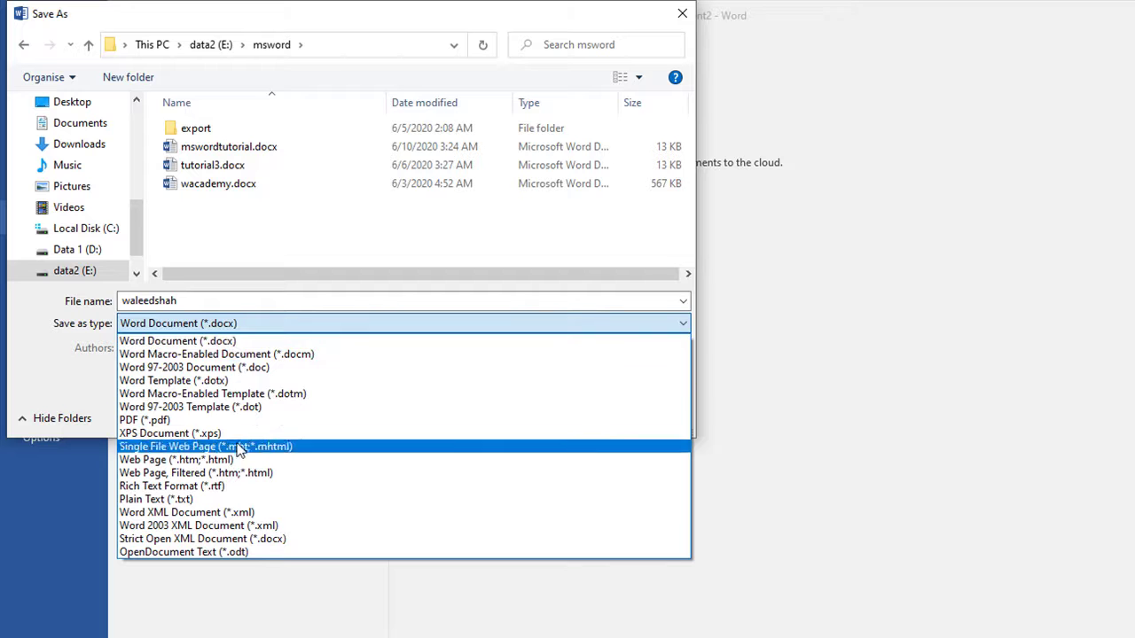
click(313, 235)
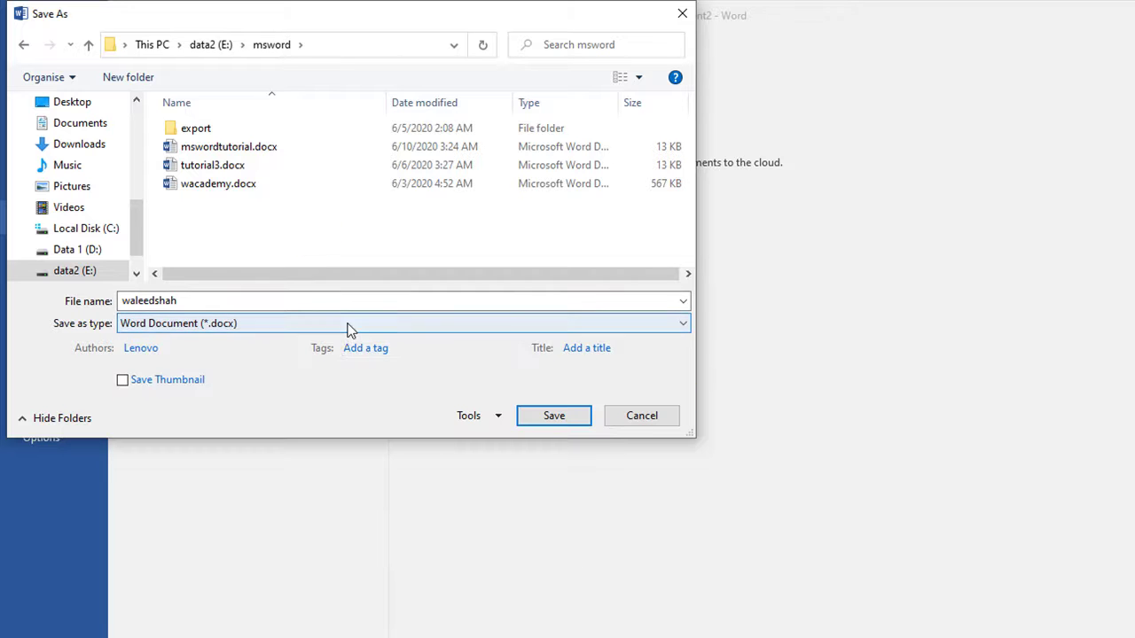
click(347, 323)
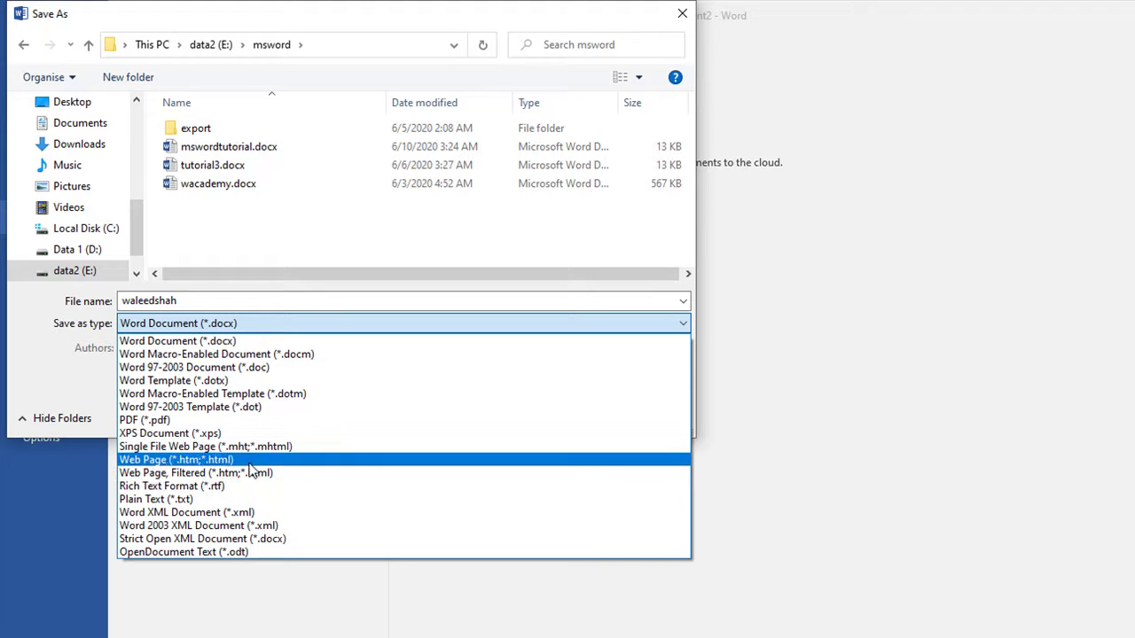
click(331, 256)
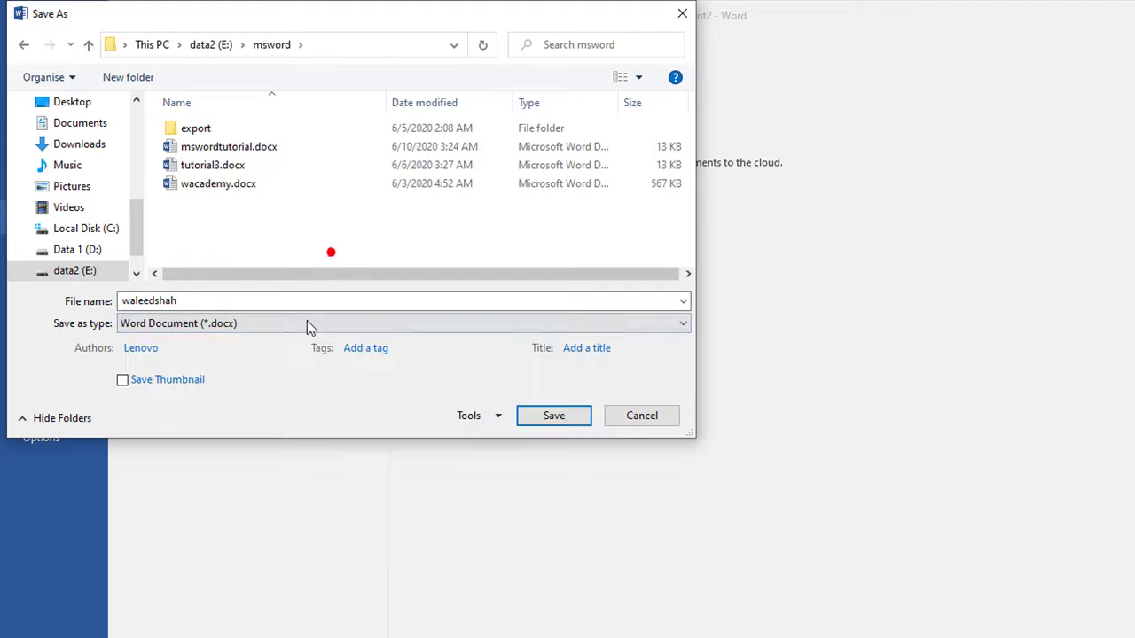
click(253, 325)
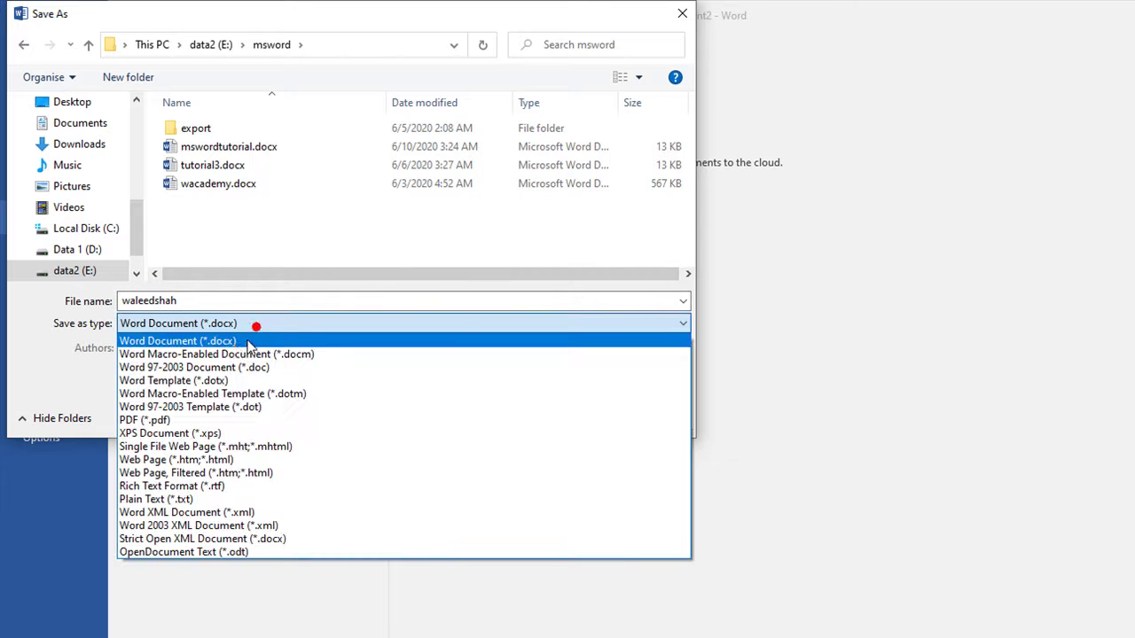
click(211, 343)
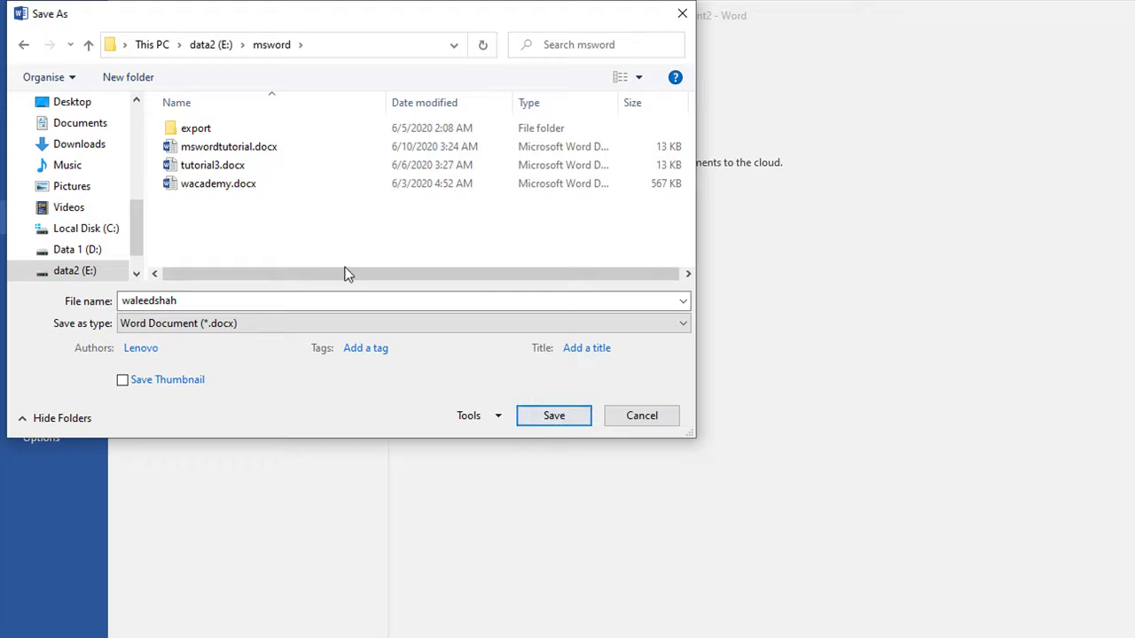
click(352, 326)
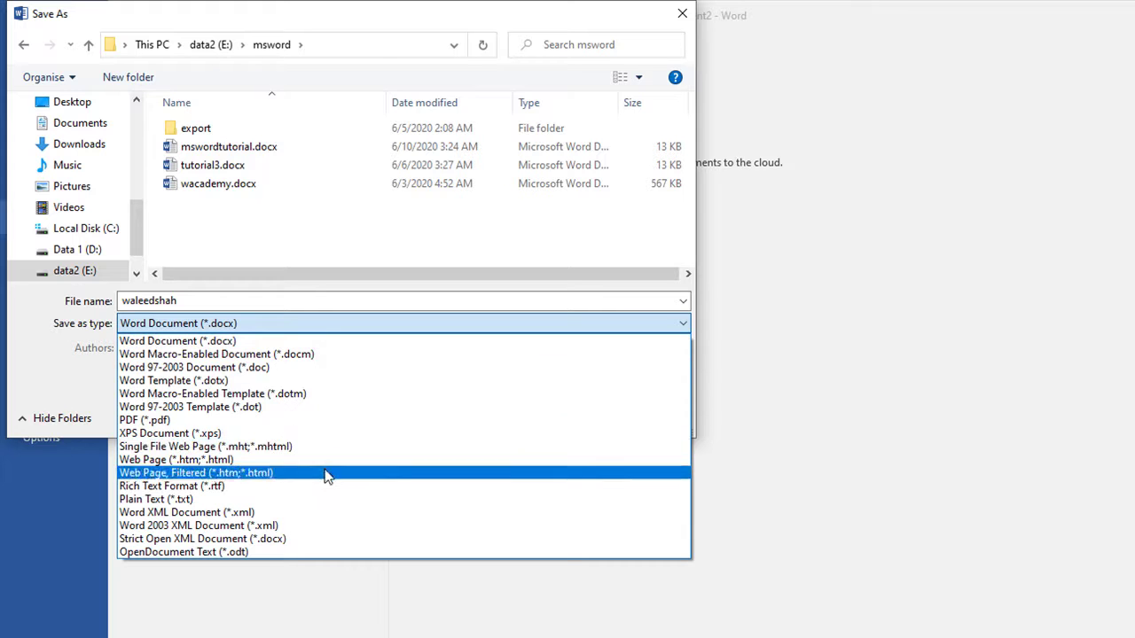
click(406, 259)
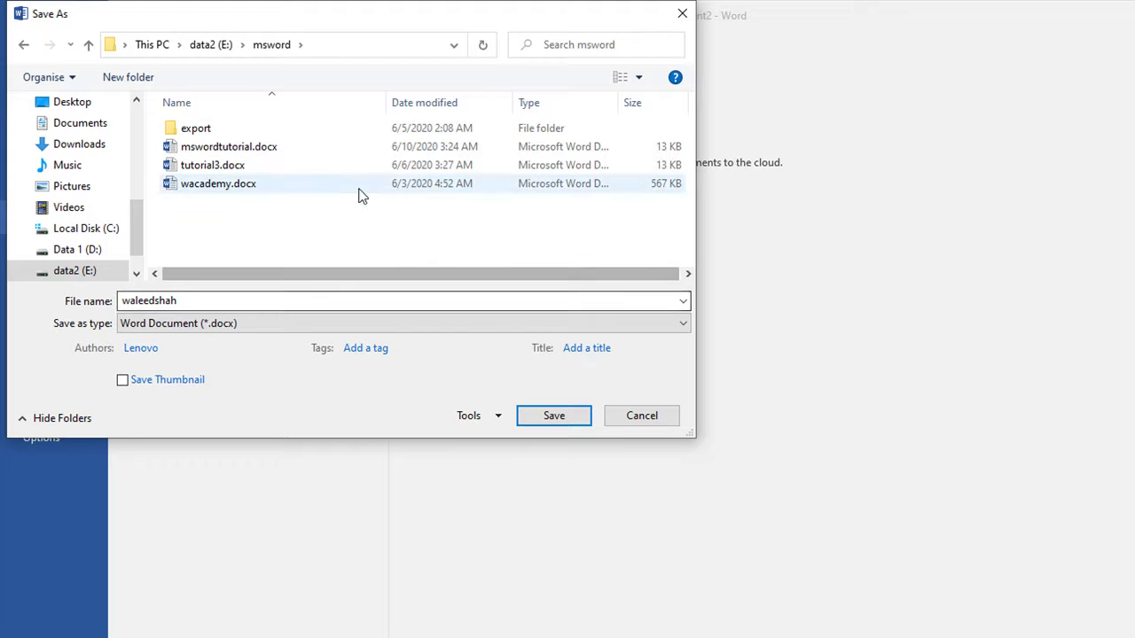
- Save as waleedshah.docx, then insert five sample paragraphs with =rand()
click(553, 417)
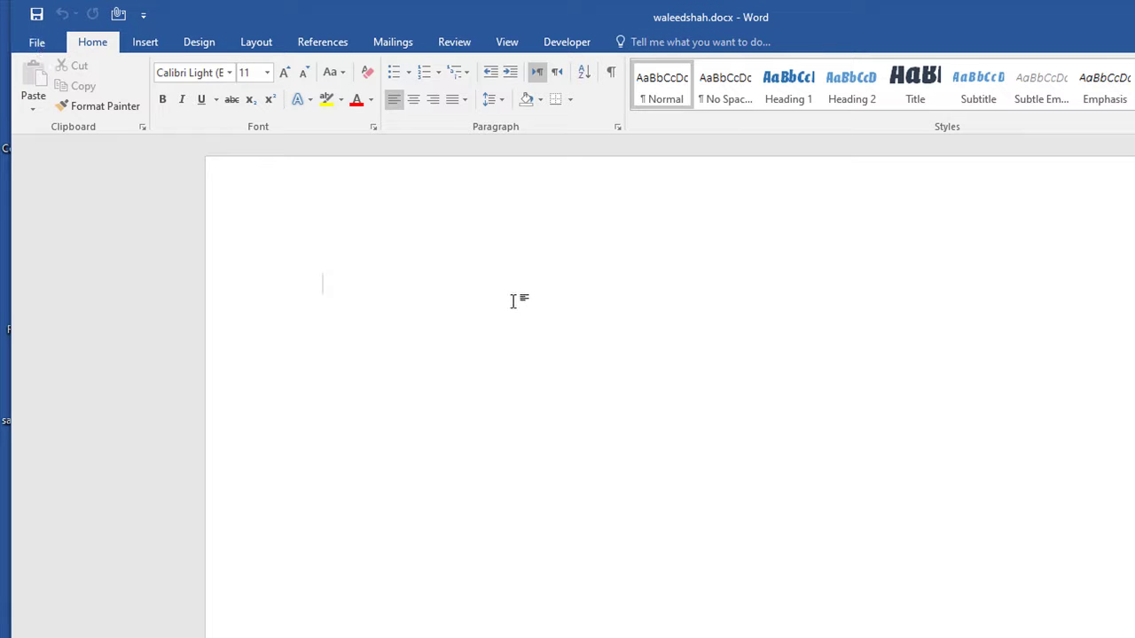
text(=ra)
text(nd)
text(())
key(Return)
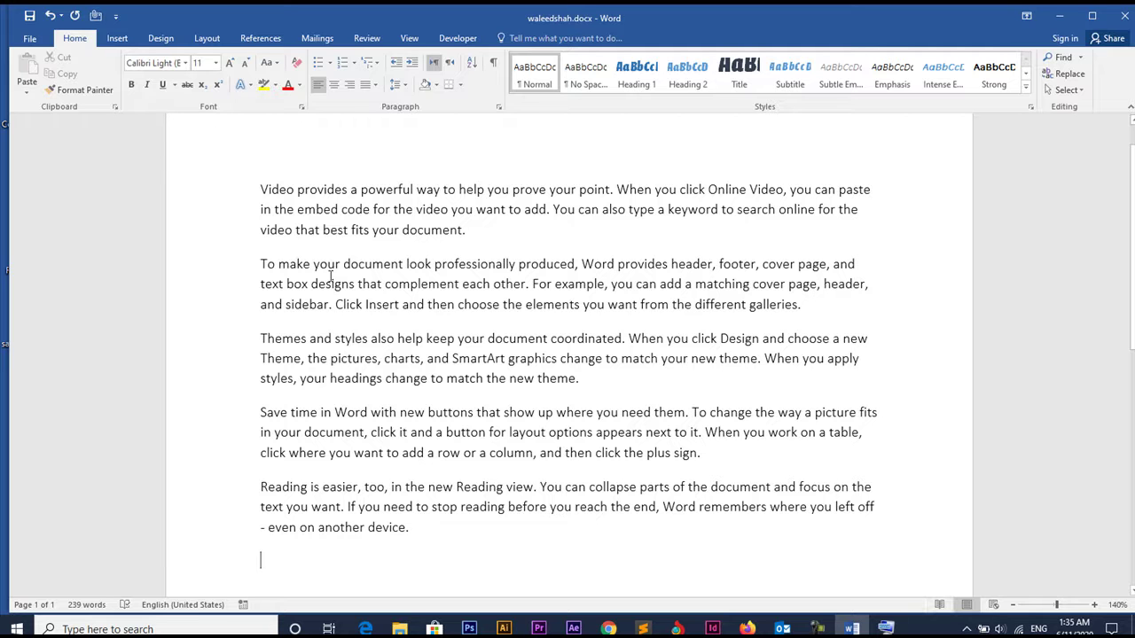
- Select all five sample paragraphs of text
drag(258, 190, 633, 562)
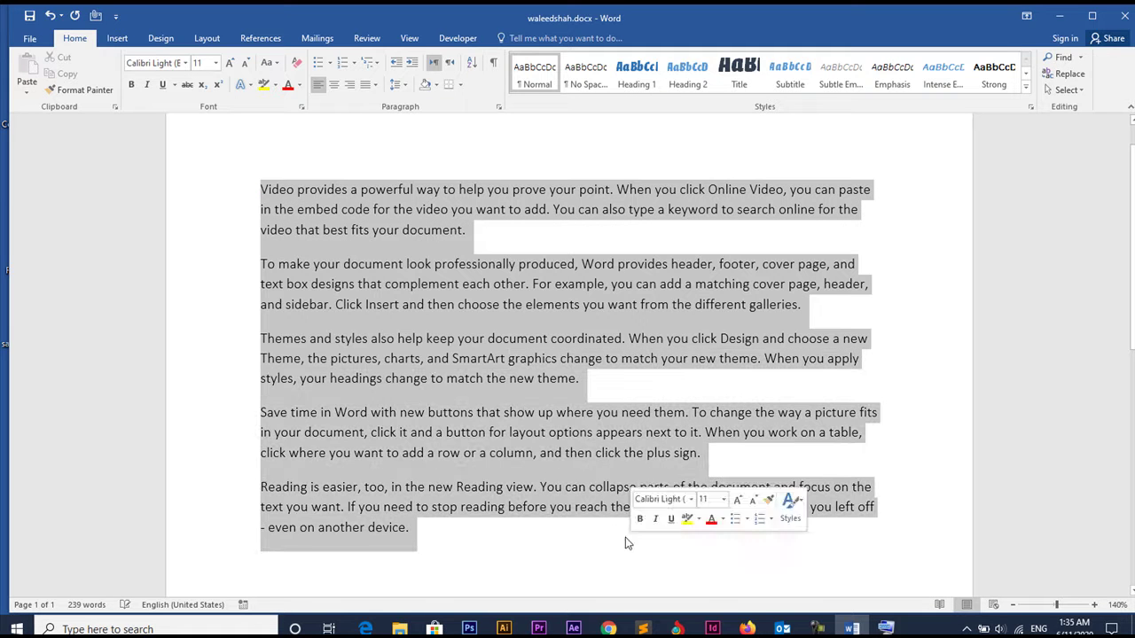
click(29, 38)
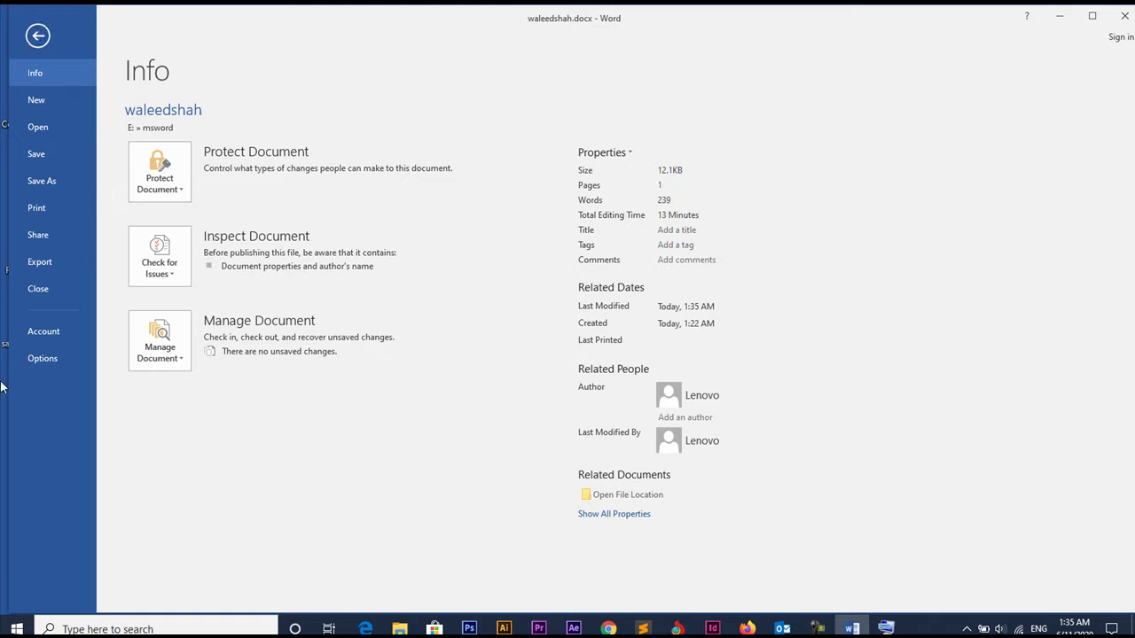
click(49, 155)
click(277, 189)
drag(277, 189, 714, 431)
key(ctrl+c)
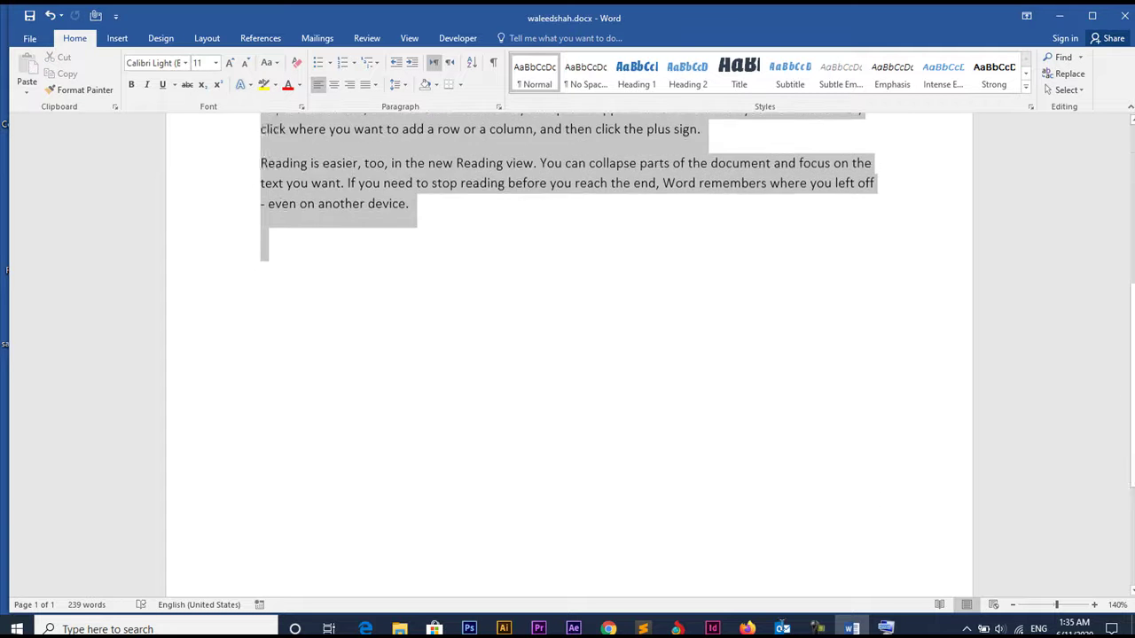
scroll(501, 259, up, 3)
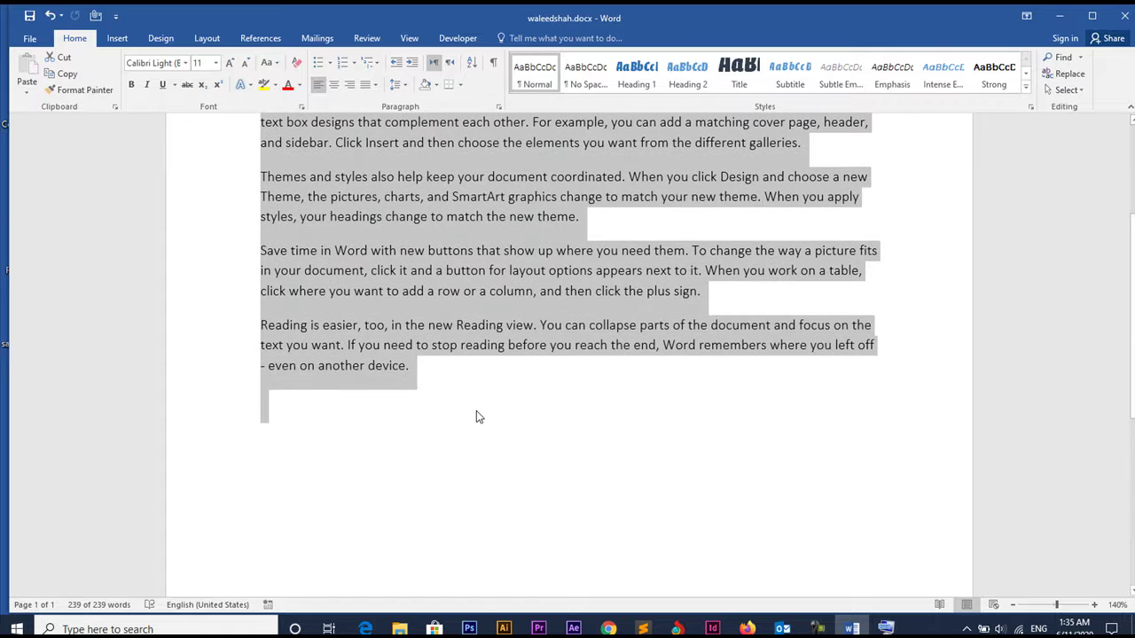
- Paste a second copy at the document's end, giving ten paragraphs and 478 words
click(434, 443)
scroll(435, 425, up, 3)
key(ctrl+v)
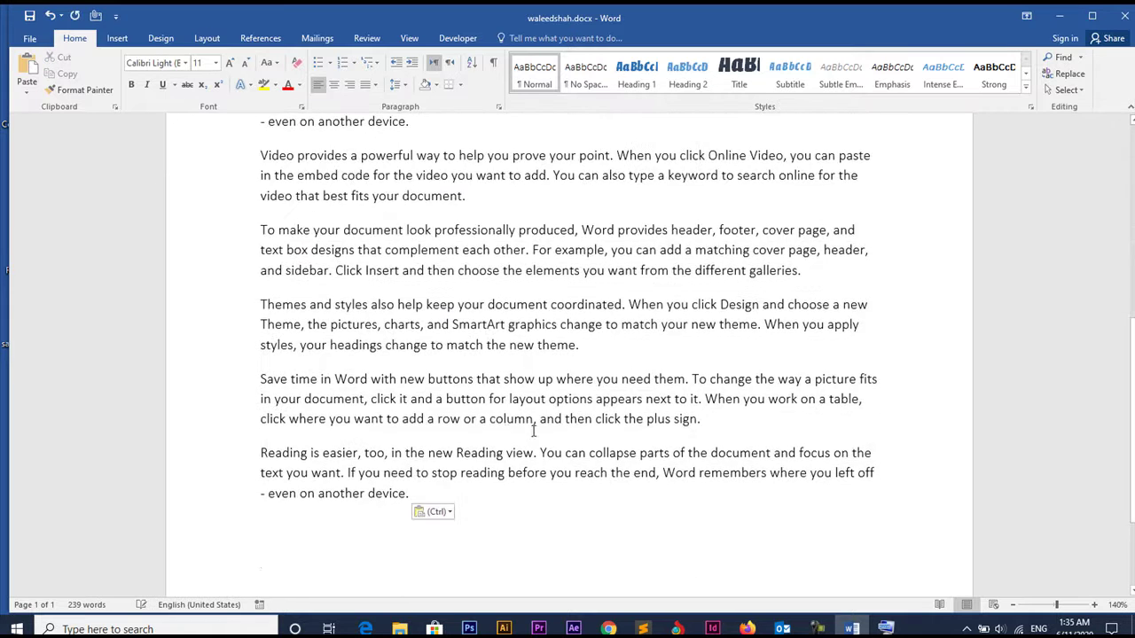
scroll(516, 363, up, 2)
scroll(505, 353, down, 5)
scroll(507, 353, up, 5)
click(503, 292)
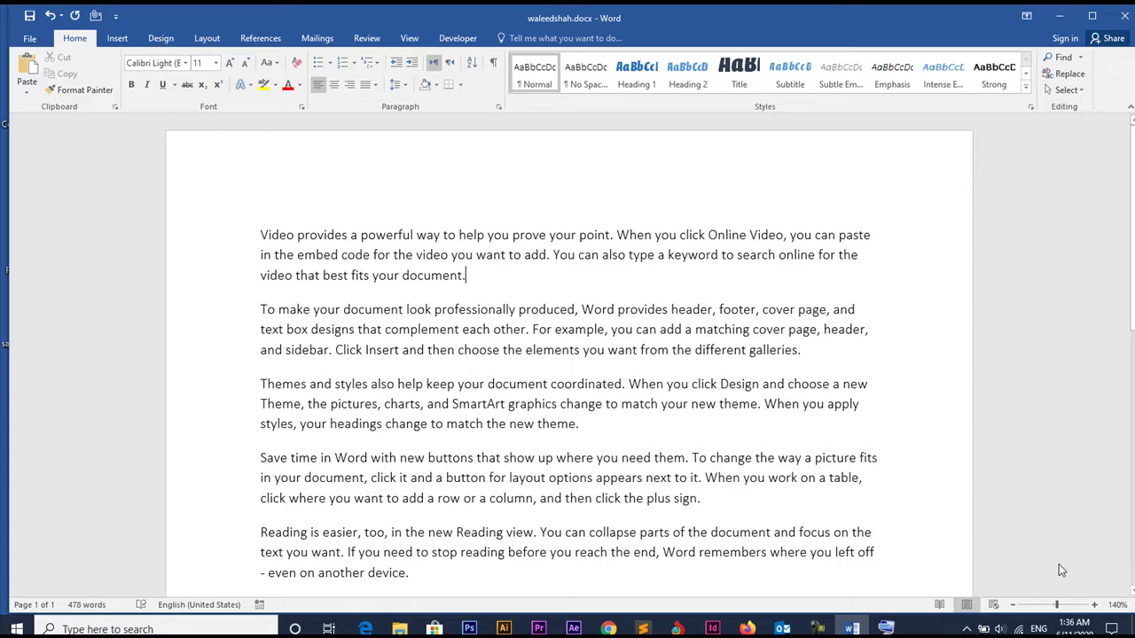
- Save the 478-word document with Ctrl+S via the On-Screen Keyboard and view its Info page
click(886, 629)
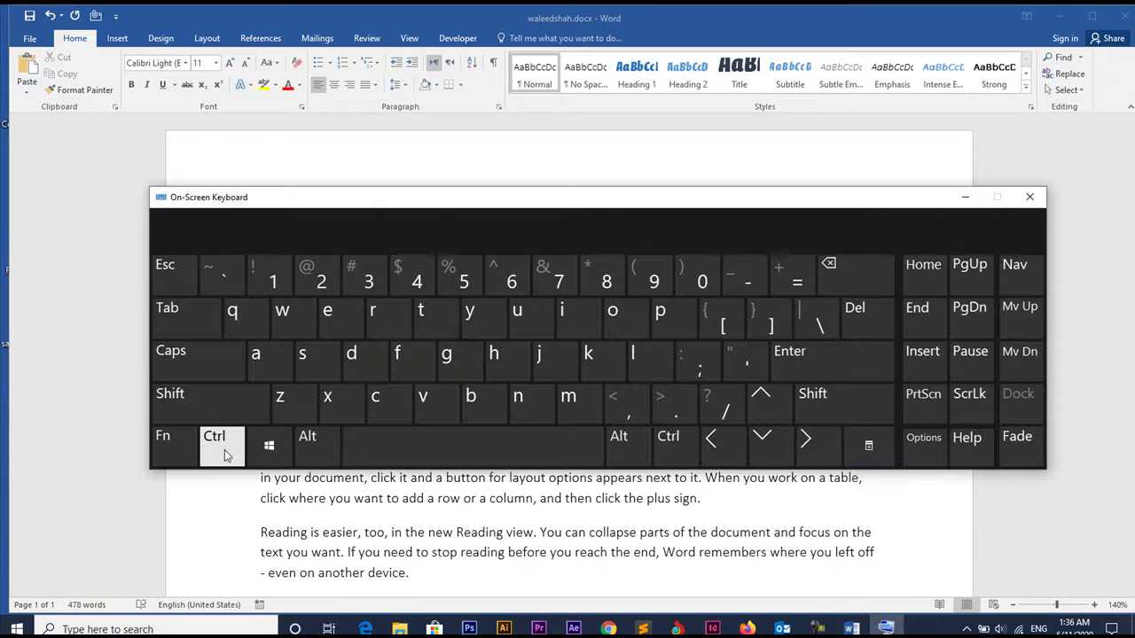
click(217, 447)
click(321, 349)
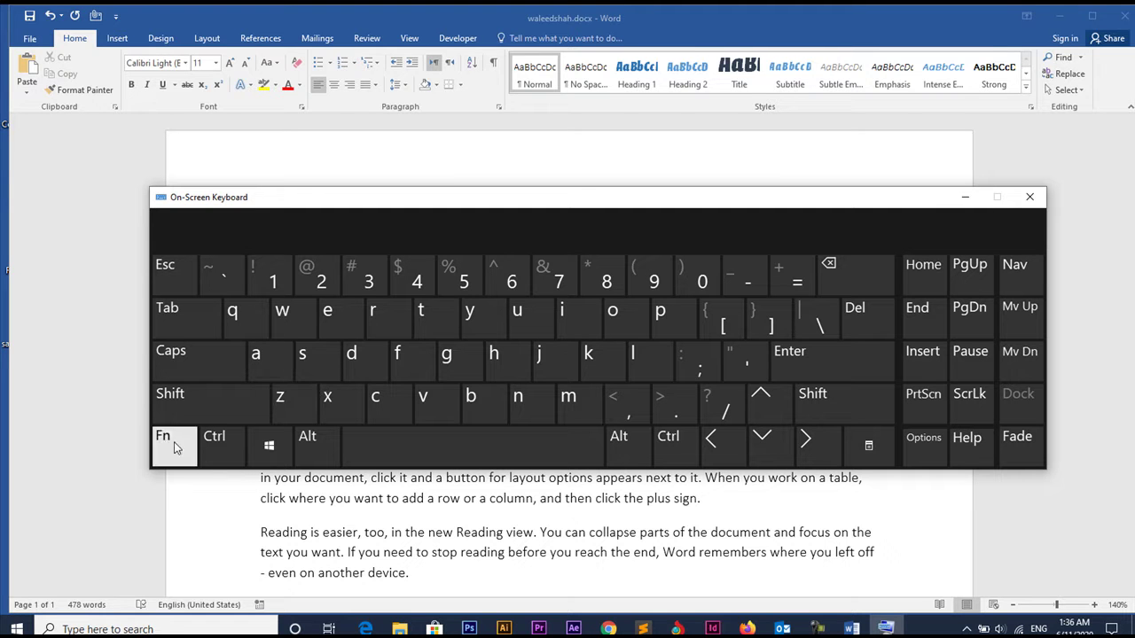
click(215, 443)
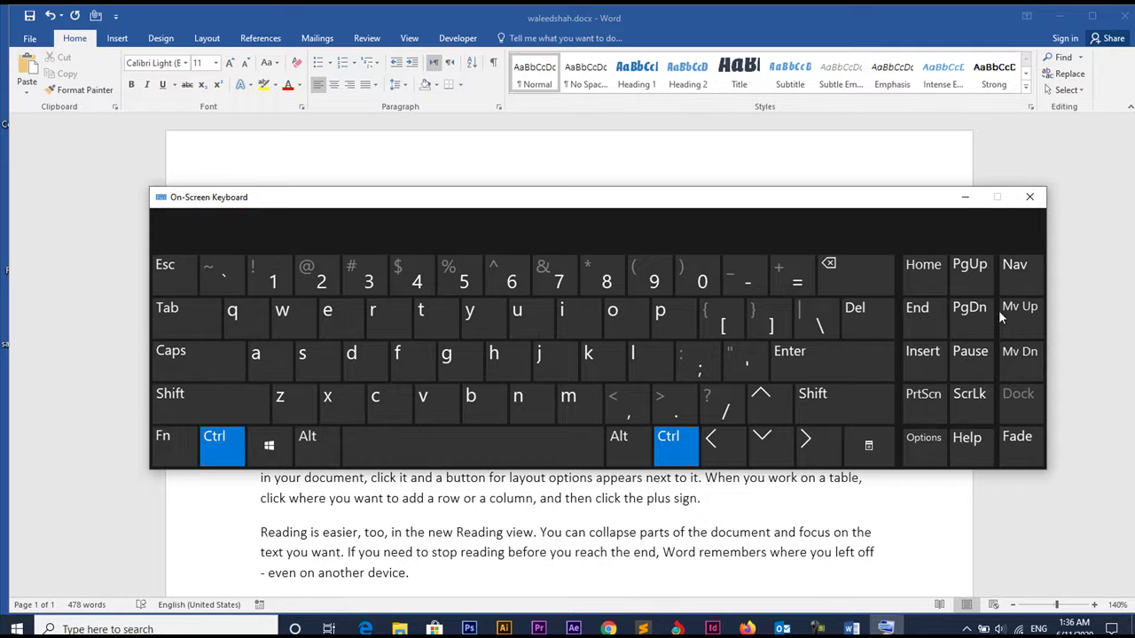
click(963, 199)
click(700, 355)
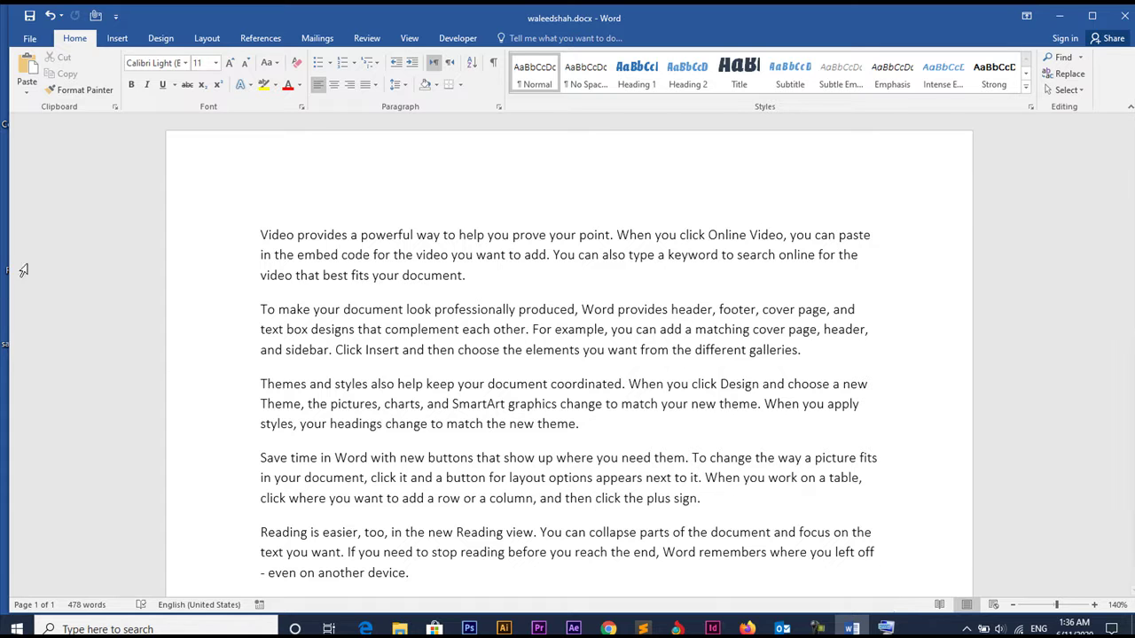
click(30, 40)
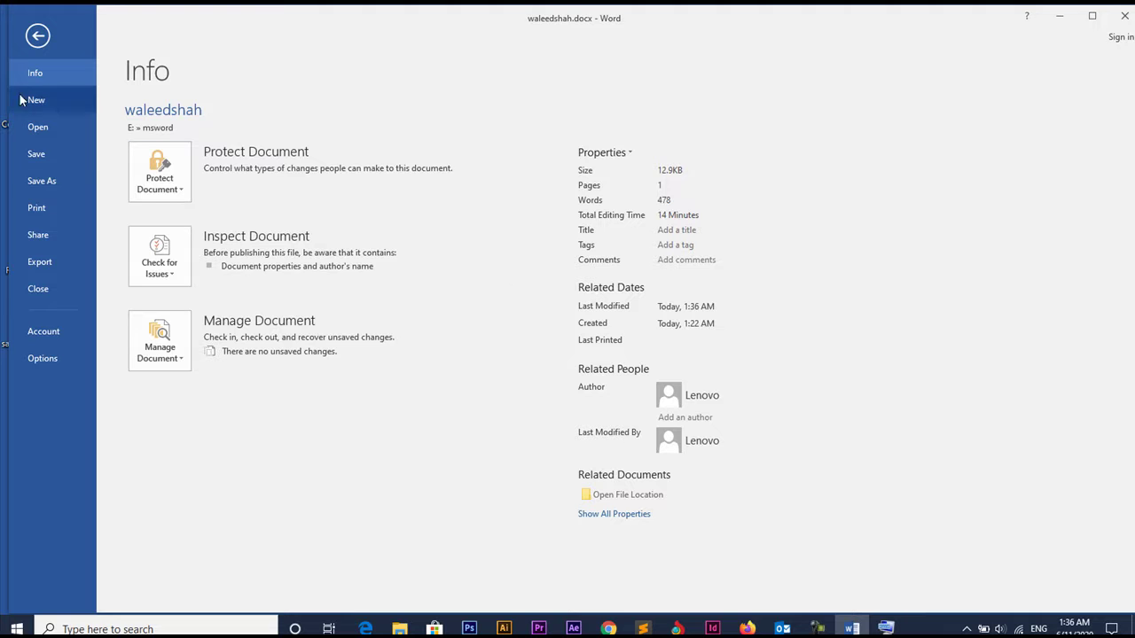
click(68, 188)
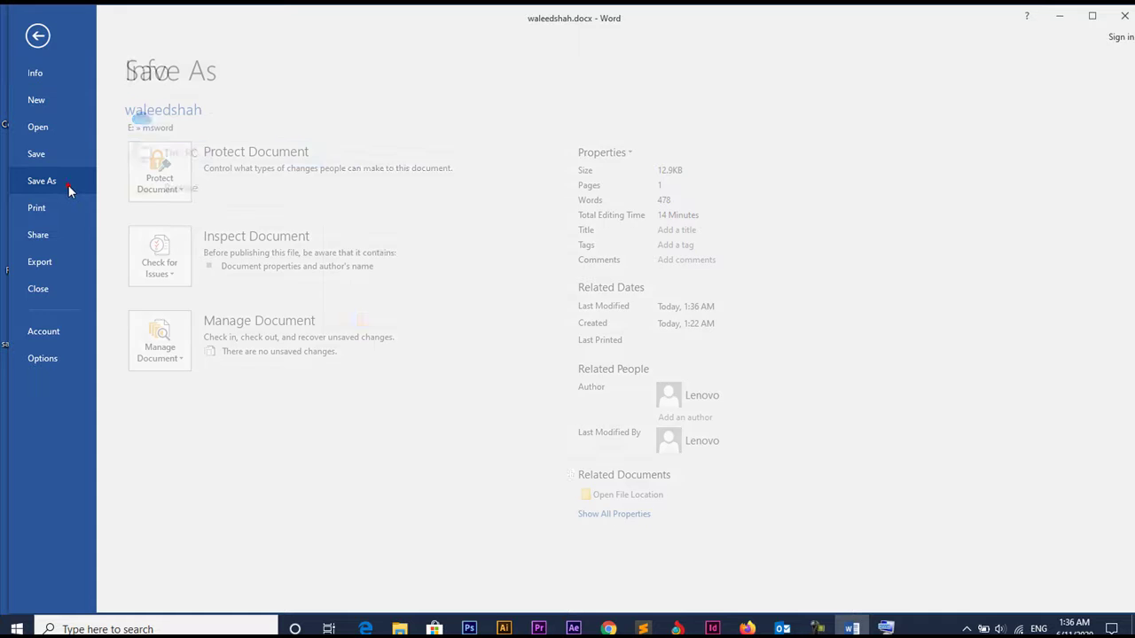
click(166, 231)
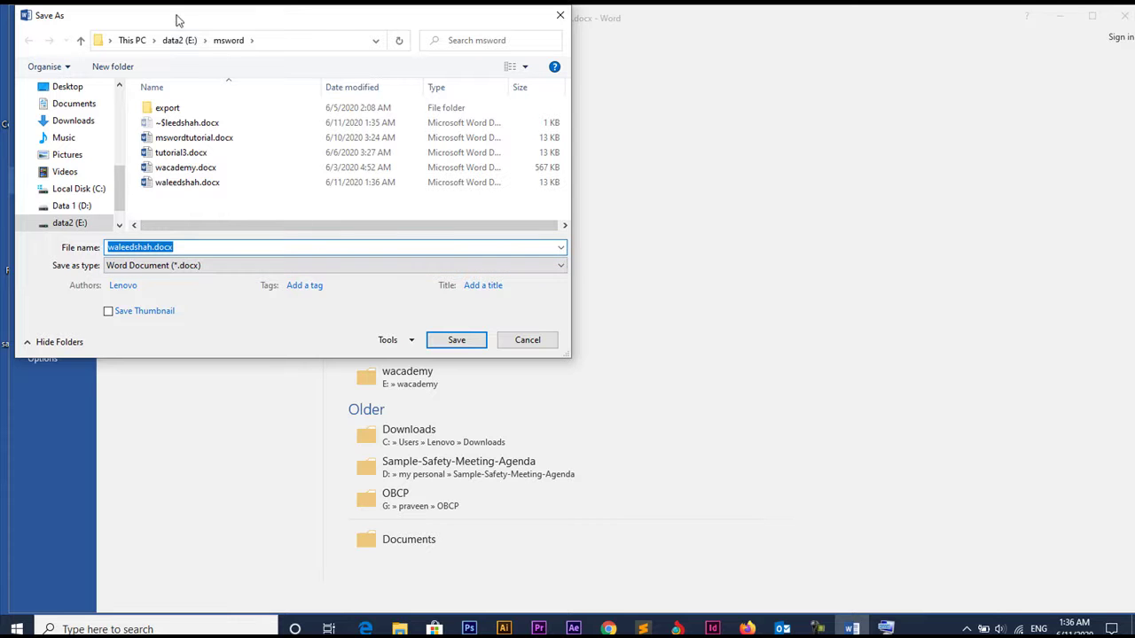
click(183, 268)
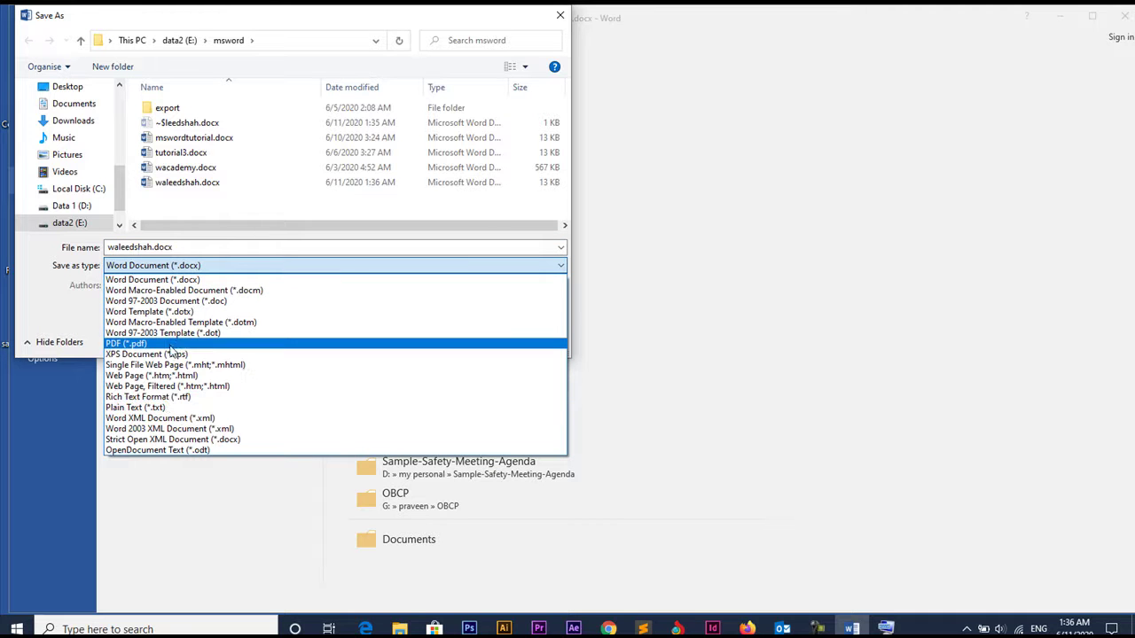
click(170, 345)
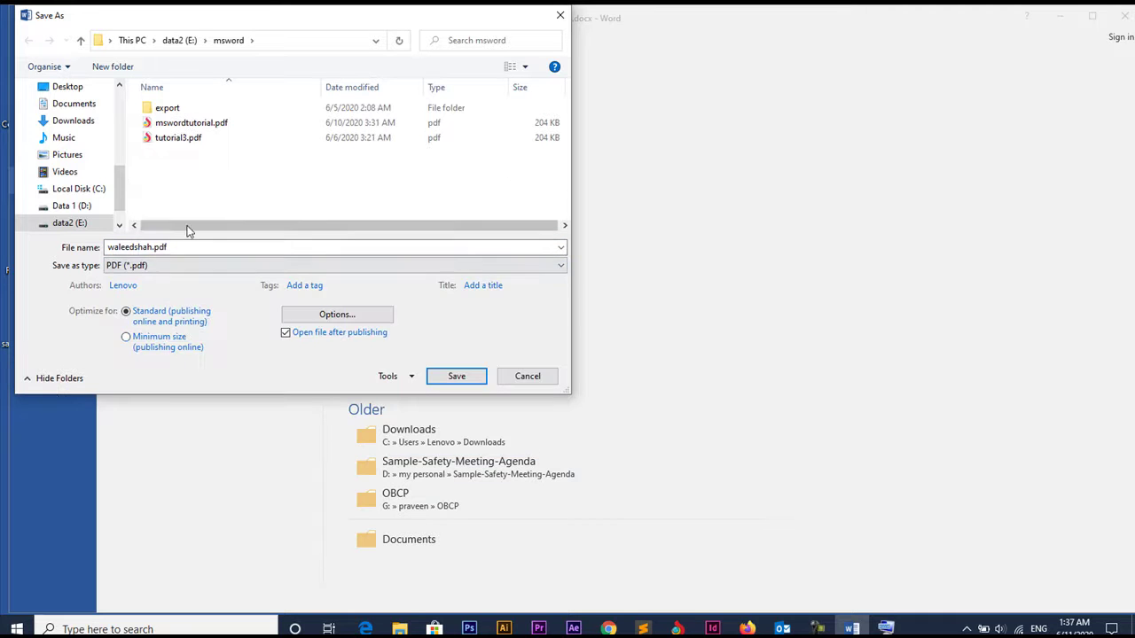
click(455, 377)
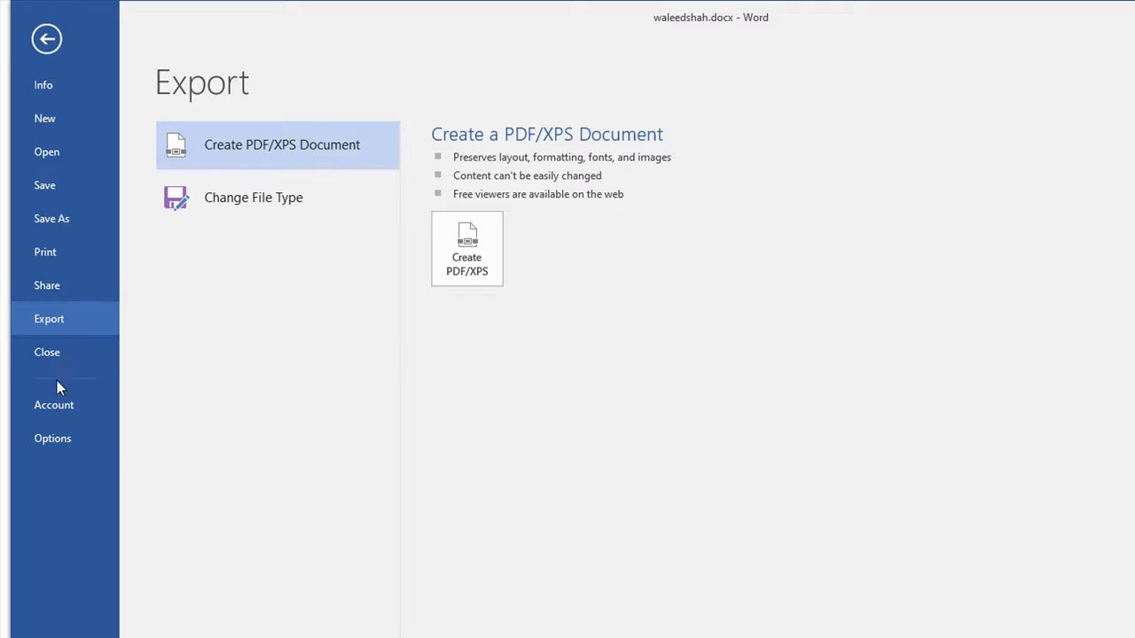
click(48, 40)
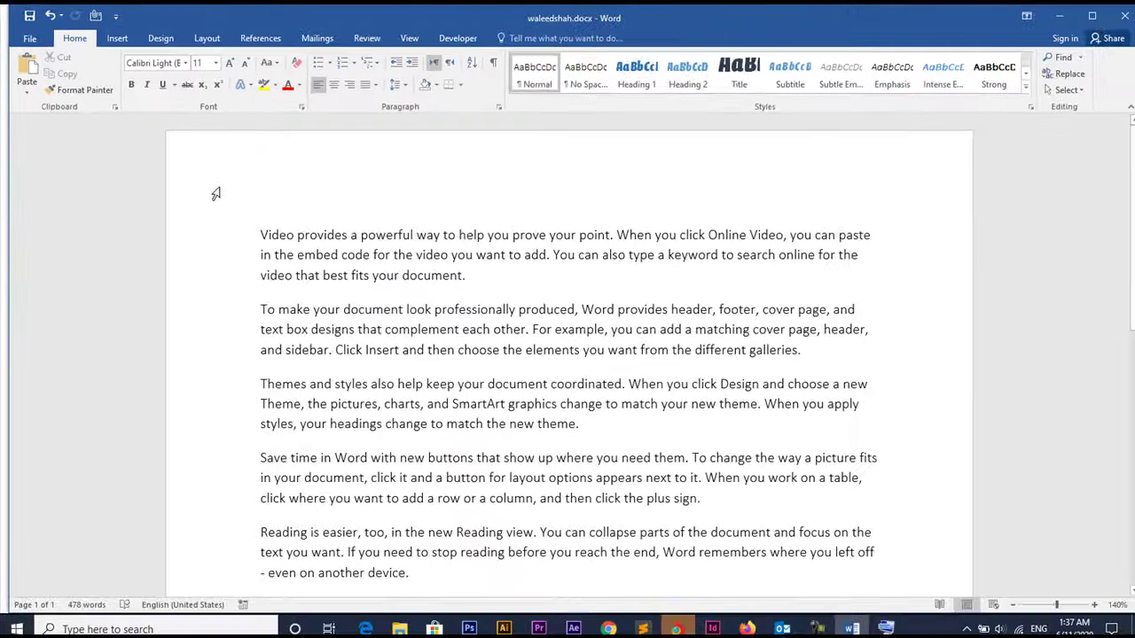
- Review waleedshah.pdf from E:/msword in Chrome, then close the browser window
click(680, 628)
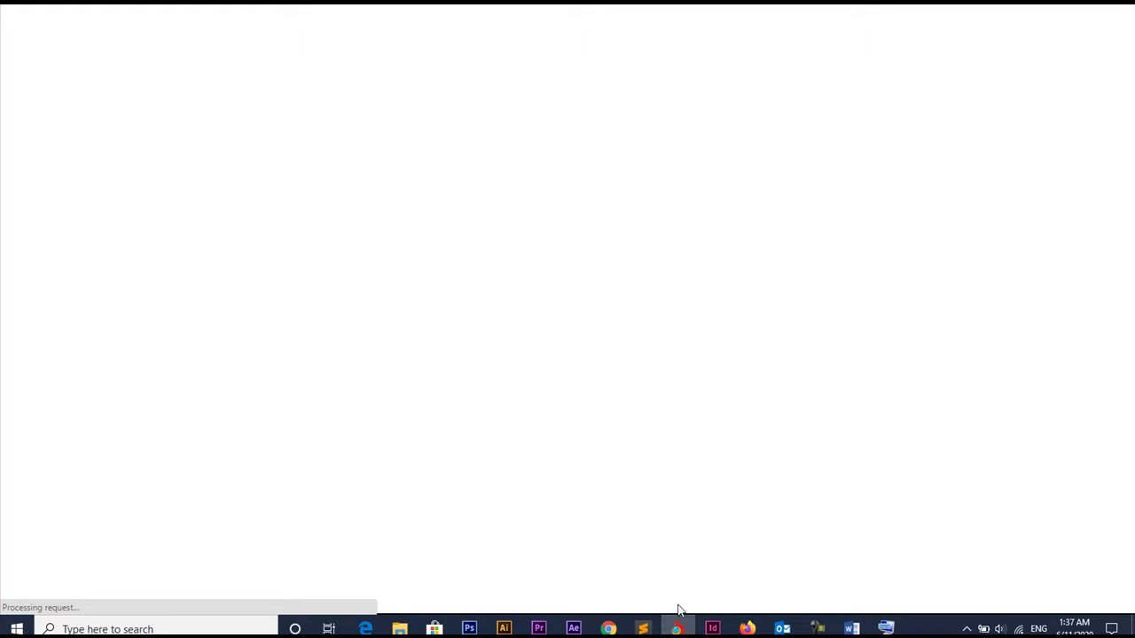
click(851, 627)
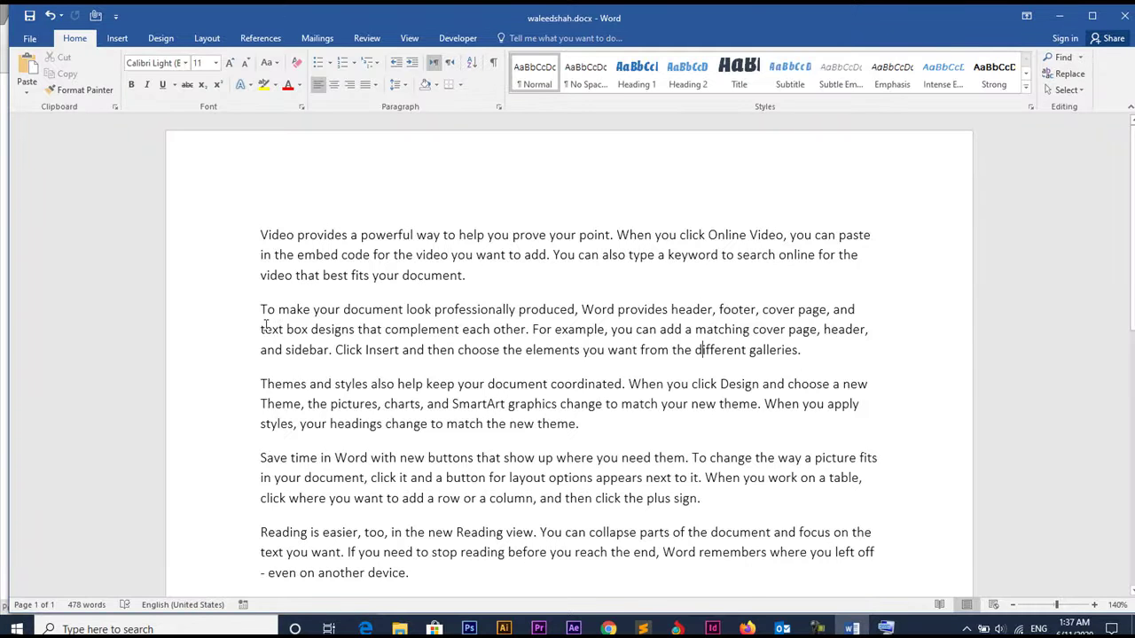
click(677, 628)
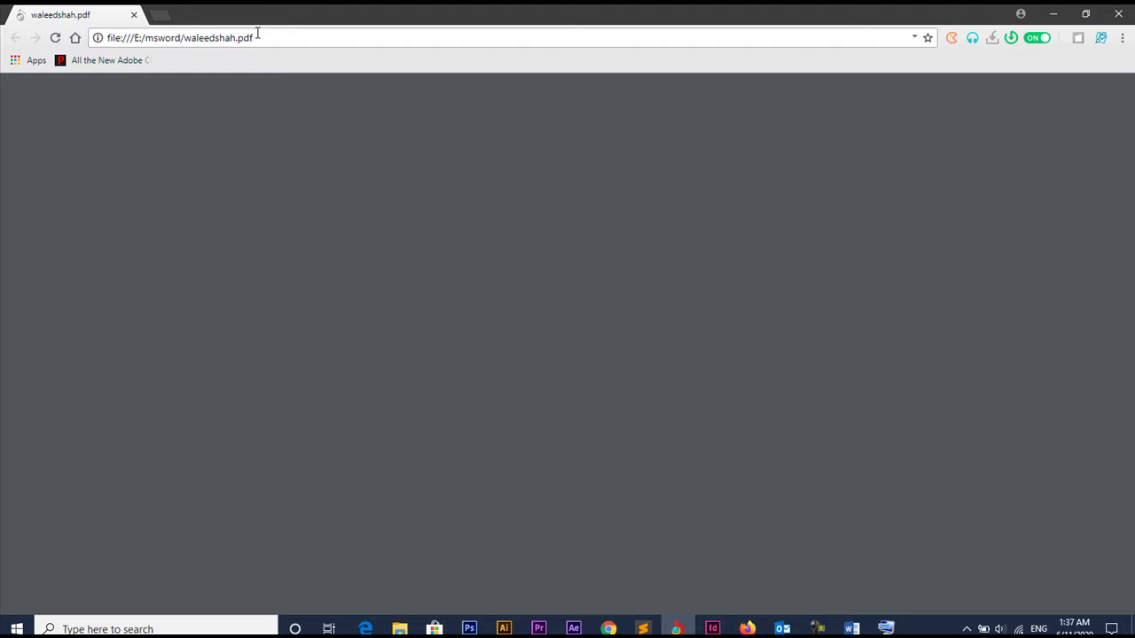
drag(258, 37, 189, 39)
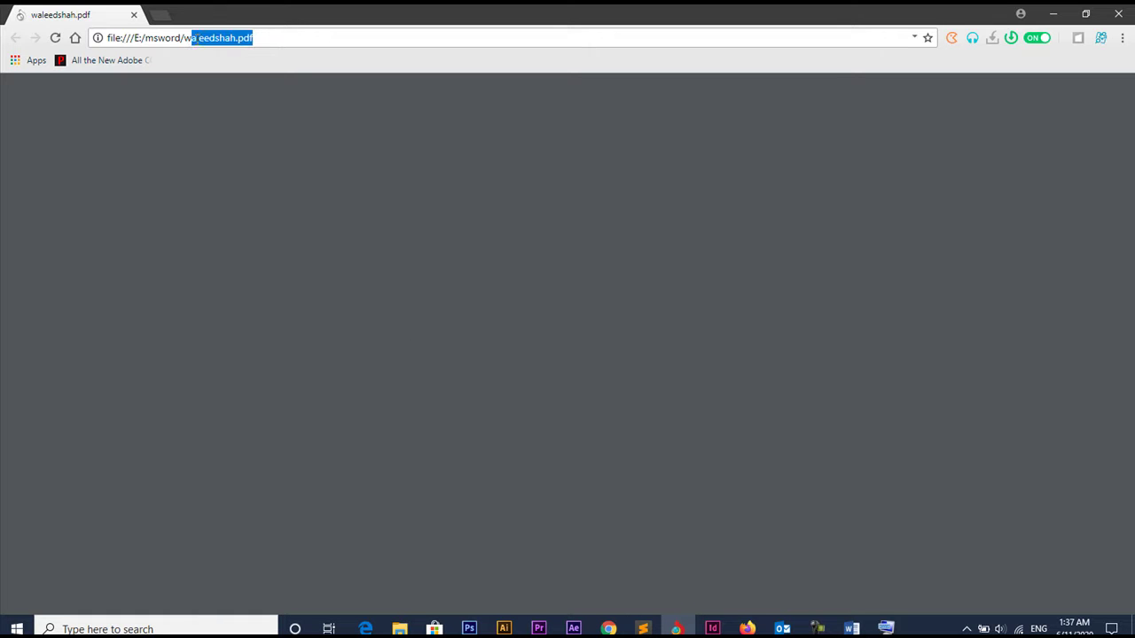
click(282, 37)
scroll(488, 301, down, 3)
scroll(513, 308, up, 3)
scroll(539, 251, down, 3)
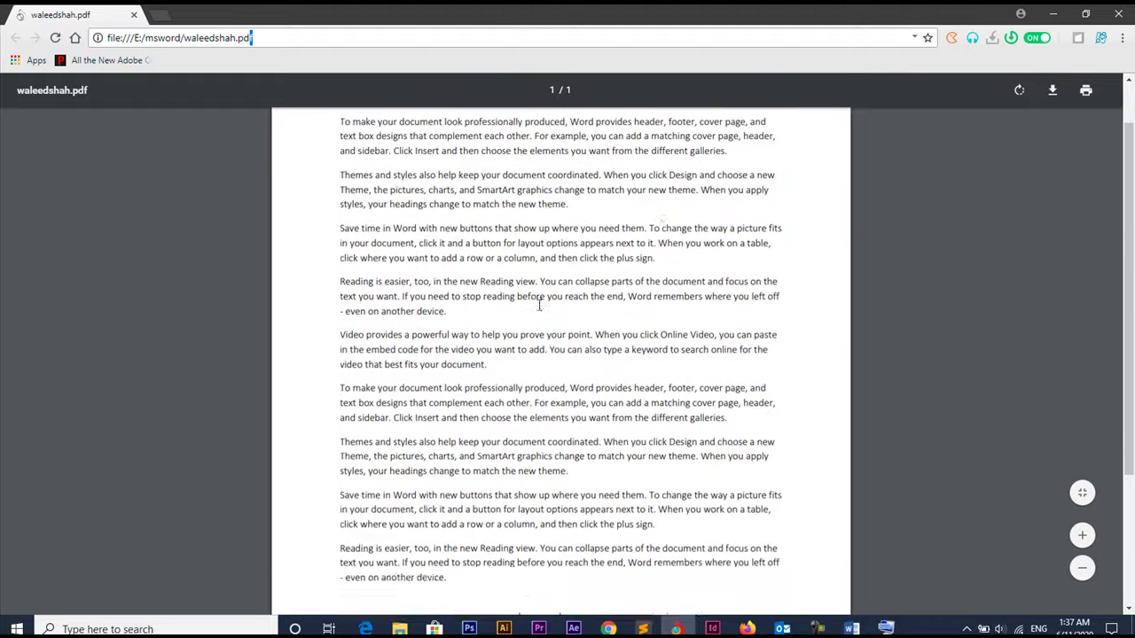
scroll(542, 301, up, 3)
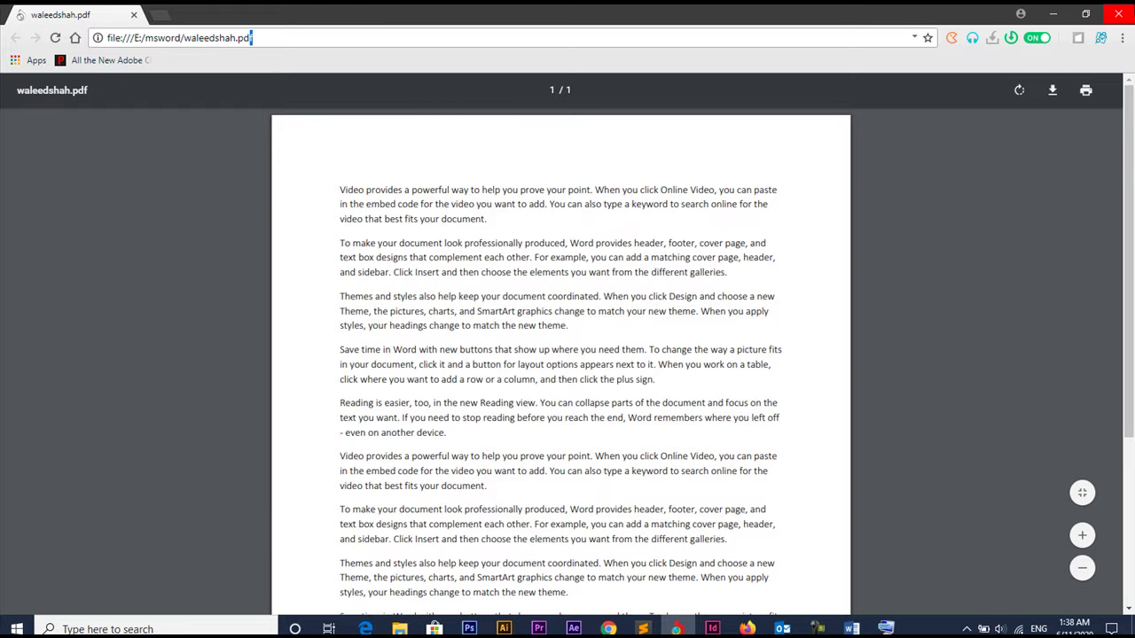
click(1118, 14)
- Confirm exiting Chrome, close Word with waleedshah.docx, and relaunch Word from the taskbar
click(645, 162)
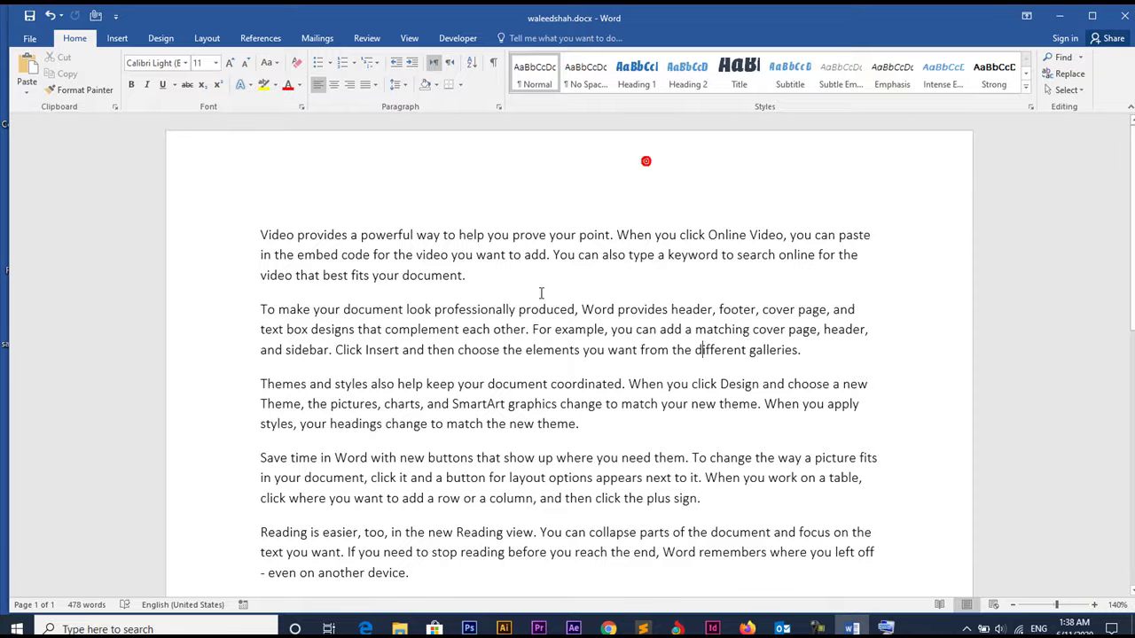
click(23, 41)
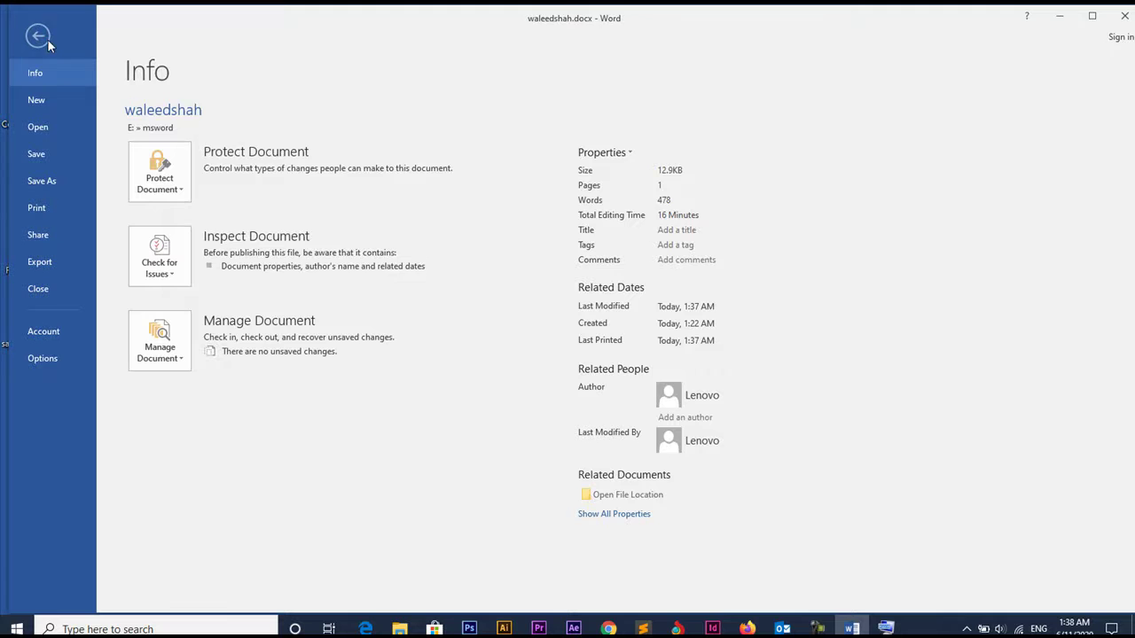
click(48, 40)
click(1126, 17)
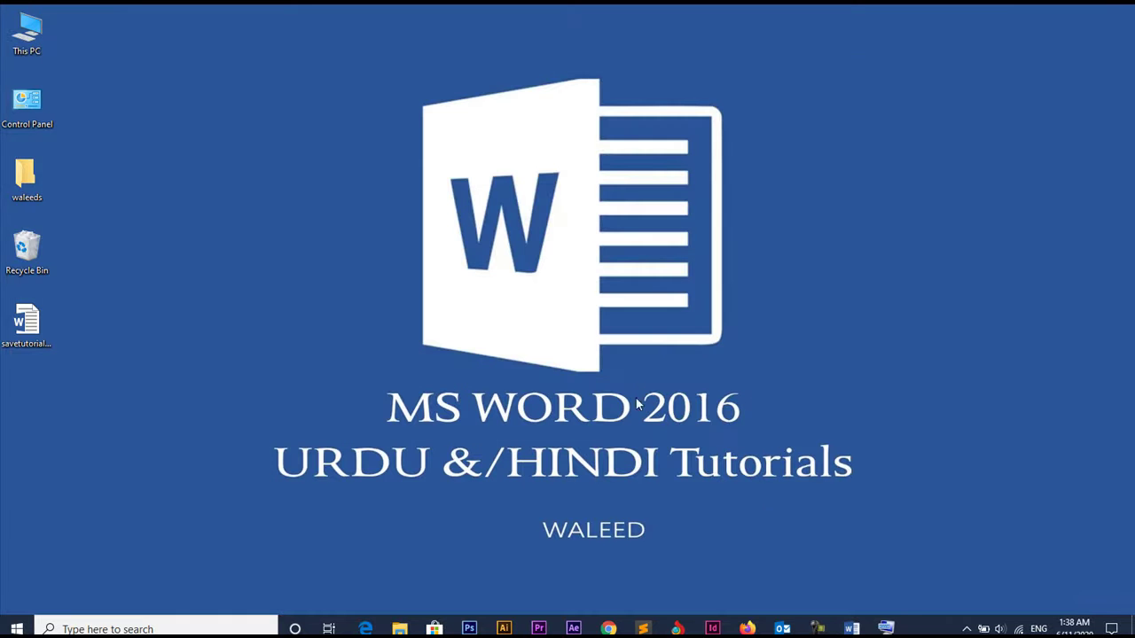
click(851, 629)
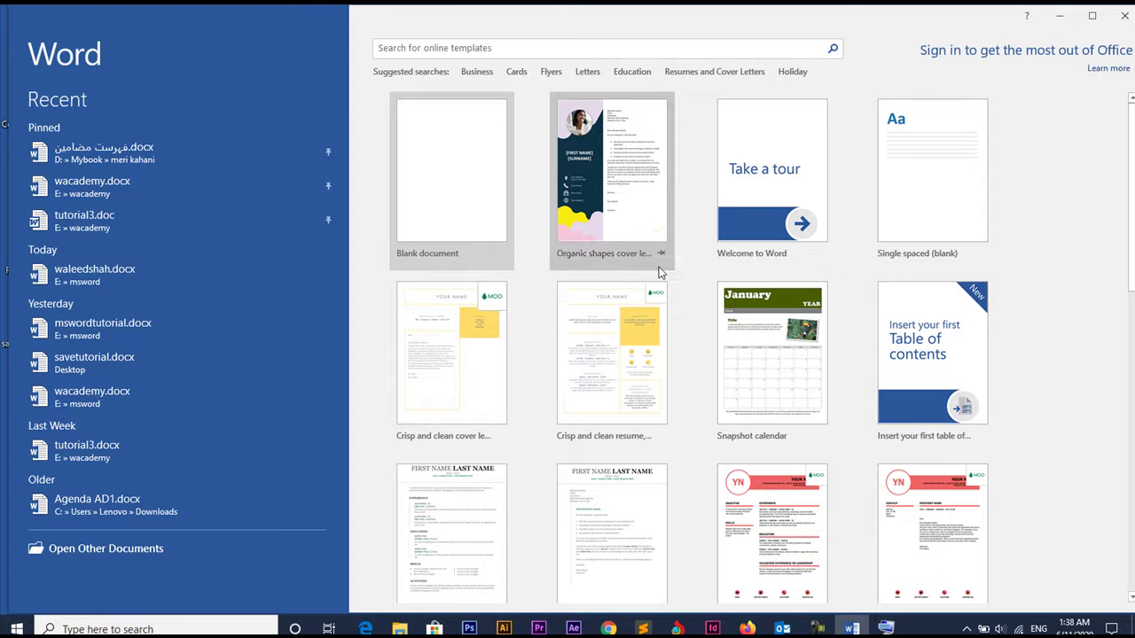
- Browse to the msword folder on data2 (E:) and open waleedshah.docx
click(137, 554)
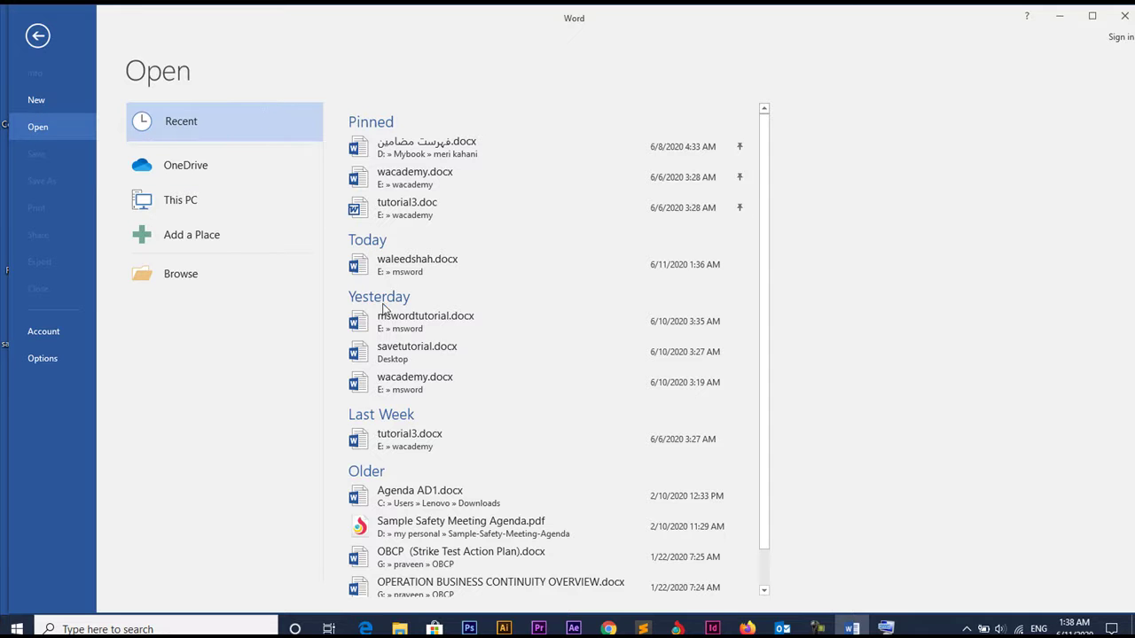
click(417, 279)
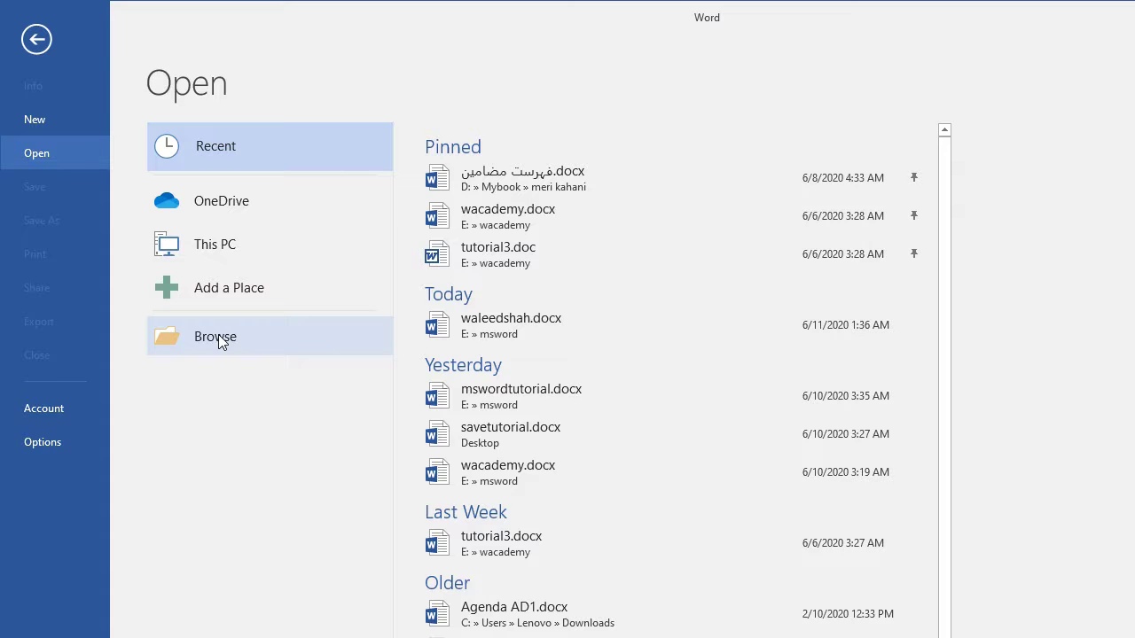
click(221, 340)
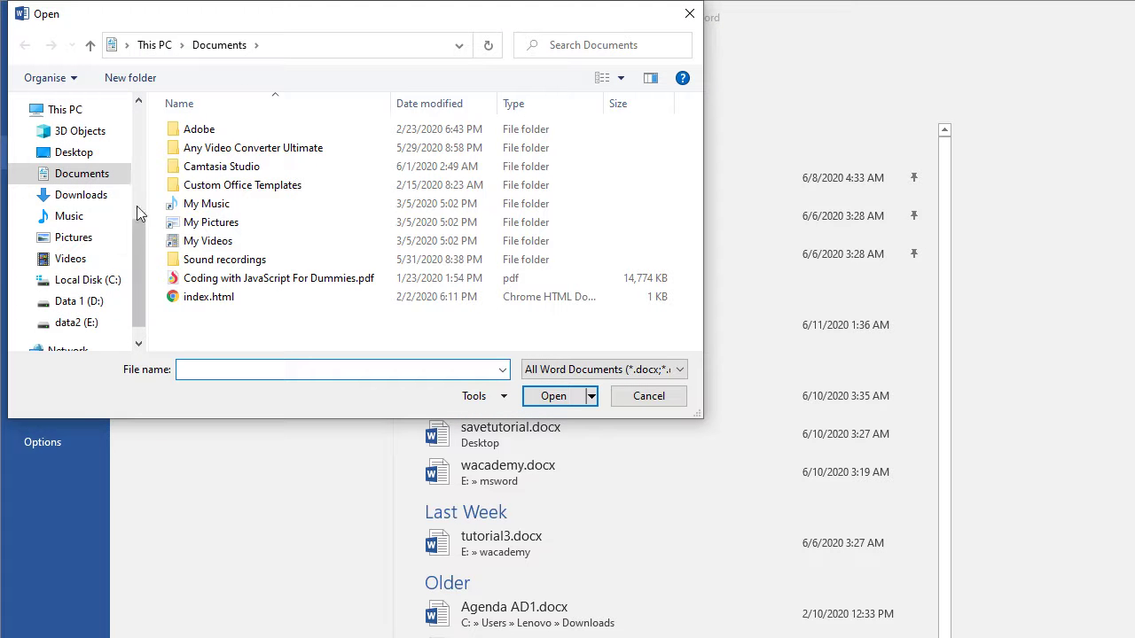
drag(139, 242, 139, 300)
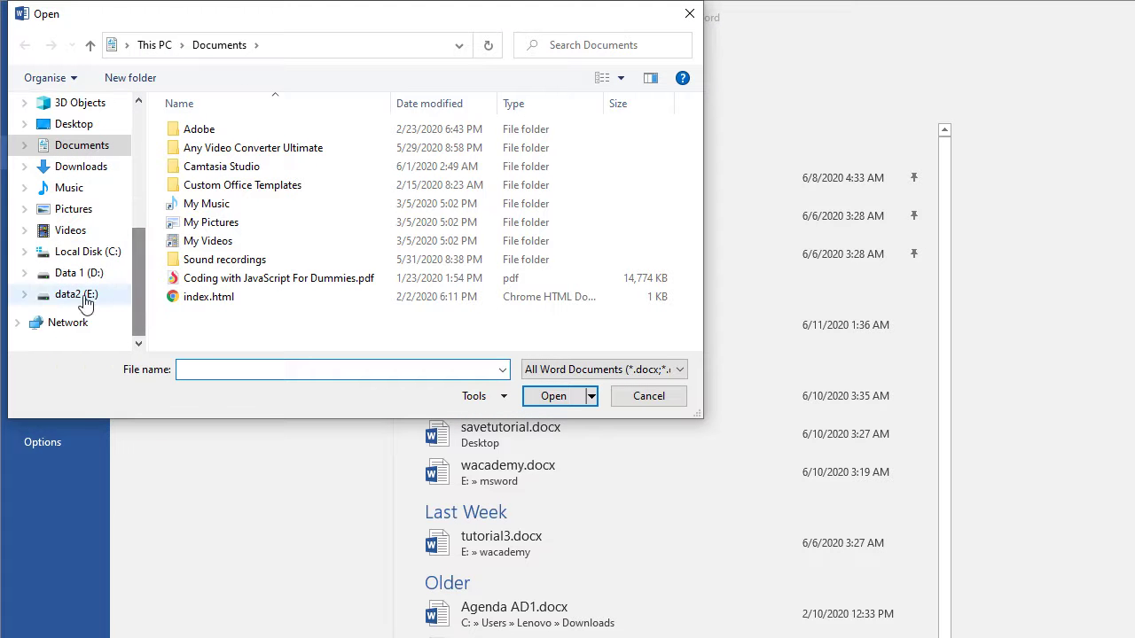
click(55, 296)
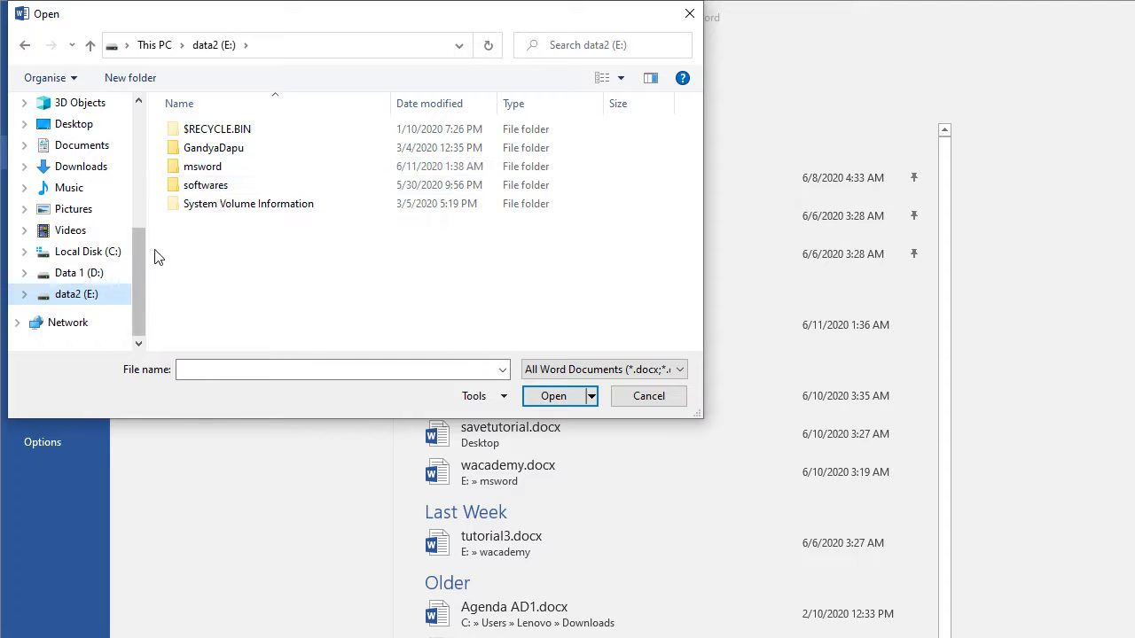
double_click(221, 167)
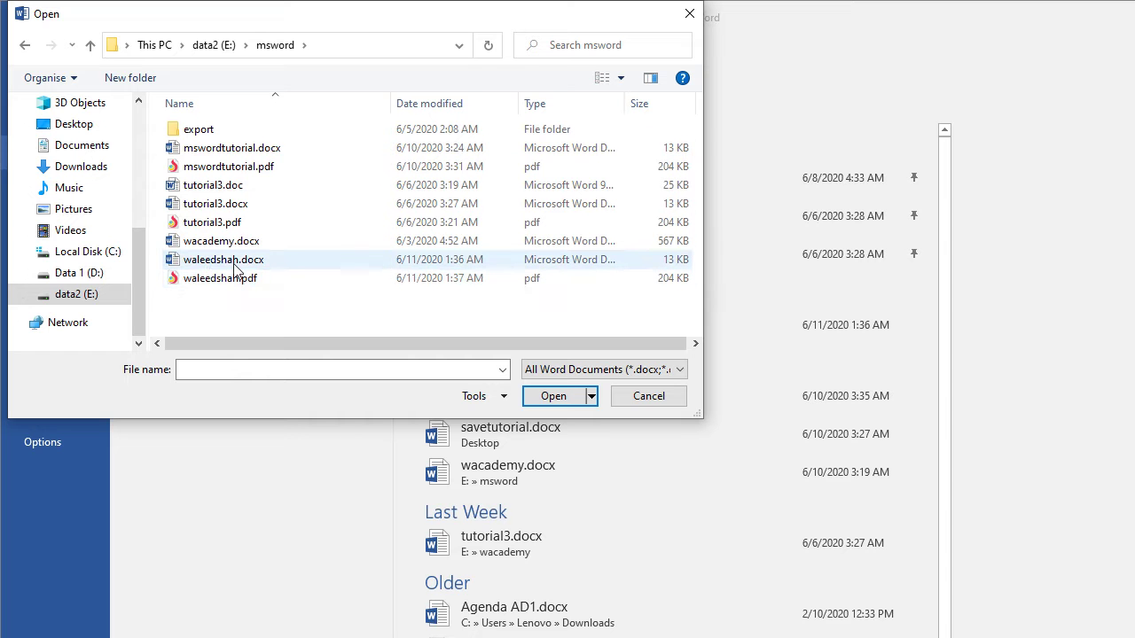
click(236, 259)
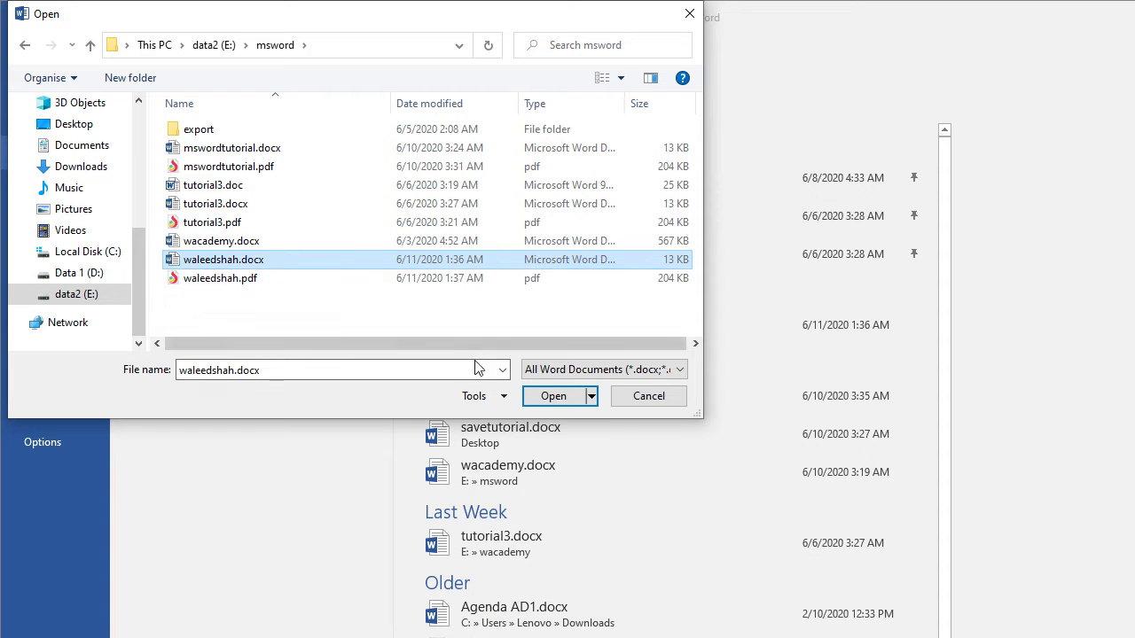
click(554, 397)
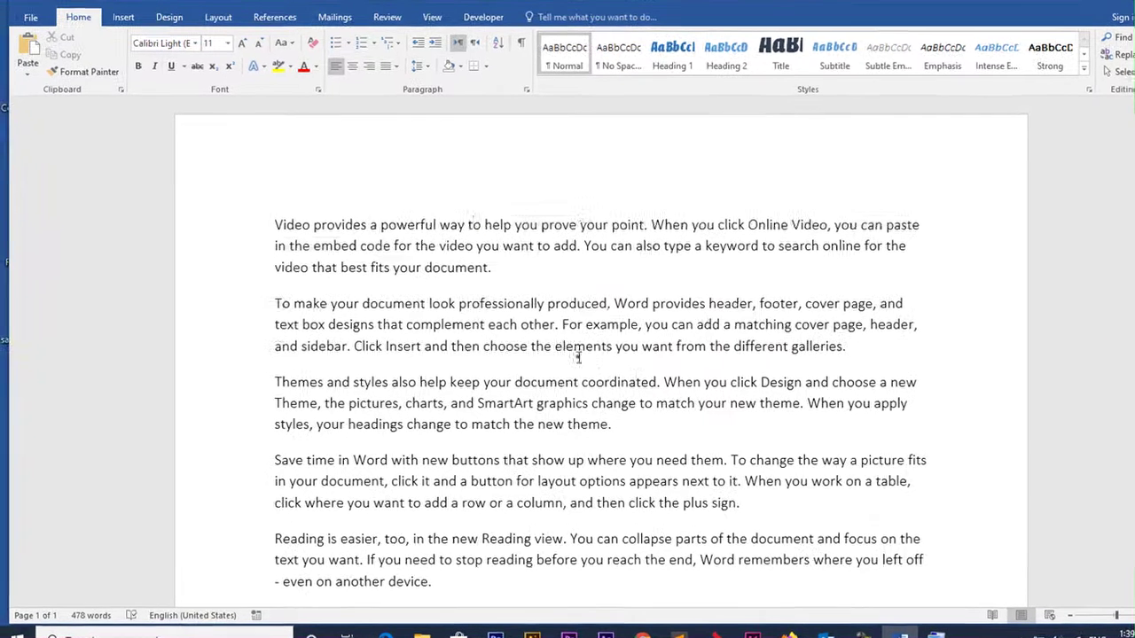
- Select text in waleedshah.docx, extending it from paragraph 4 up to the top
drag(293, 235, 578, 352)
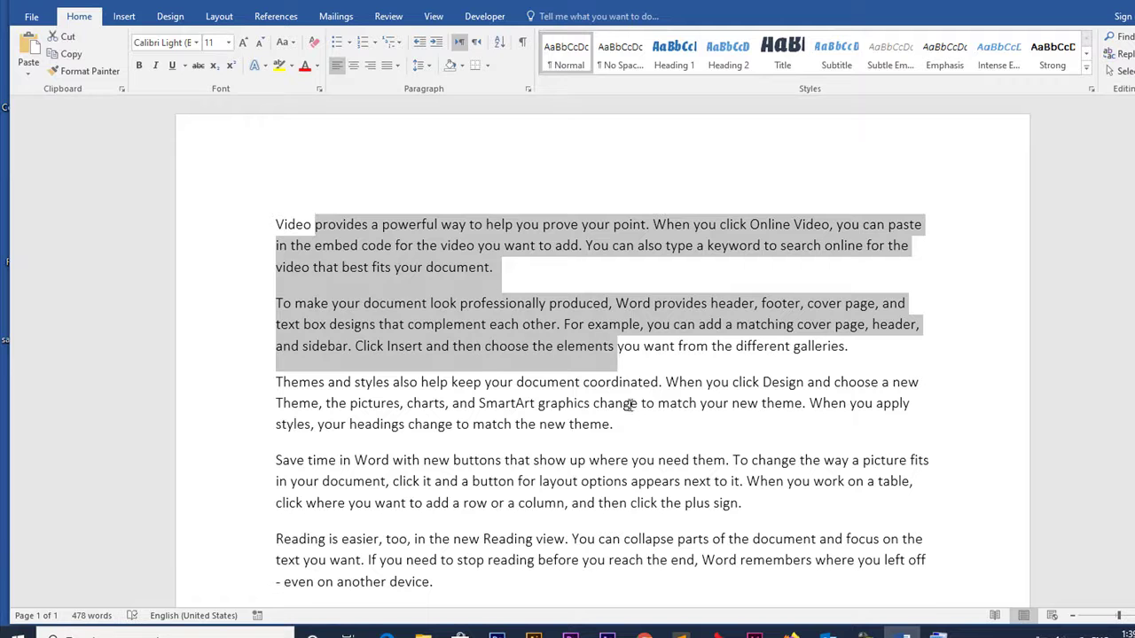
drag(682, 482, 277, 324)
click(725, 503)
click(955, 582)
key(ctrl+shift+Home)
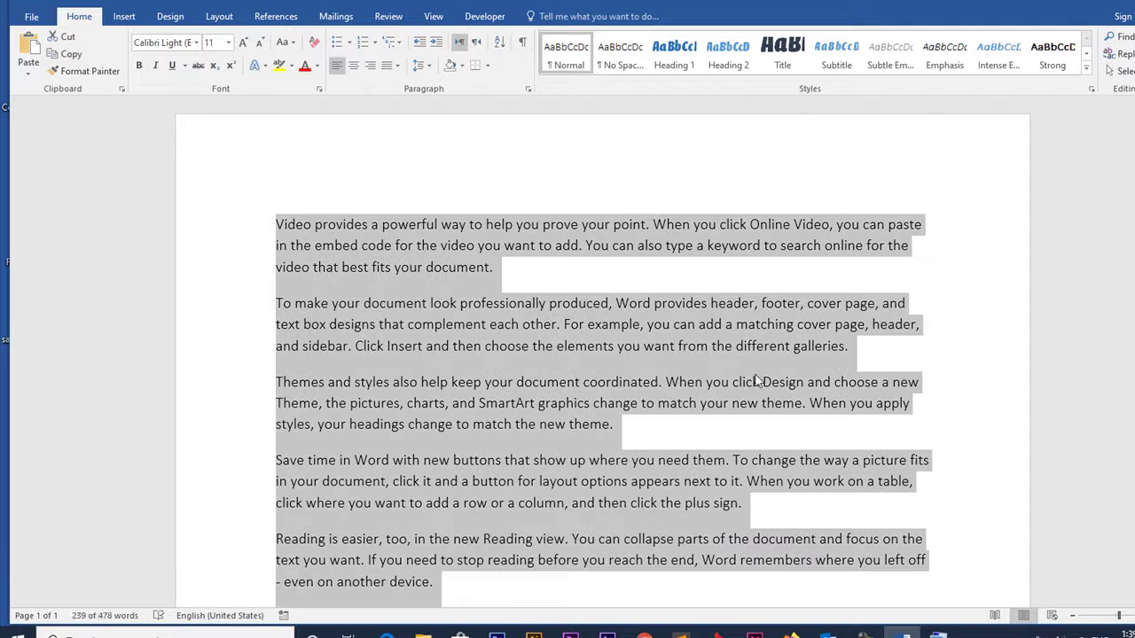
click(764, 380)
mouse_move(743, 481)
mouse_down()
mouse_move(452, 383)
mouse_move(213, 218)
mouse_up()
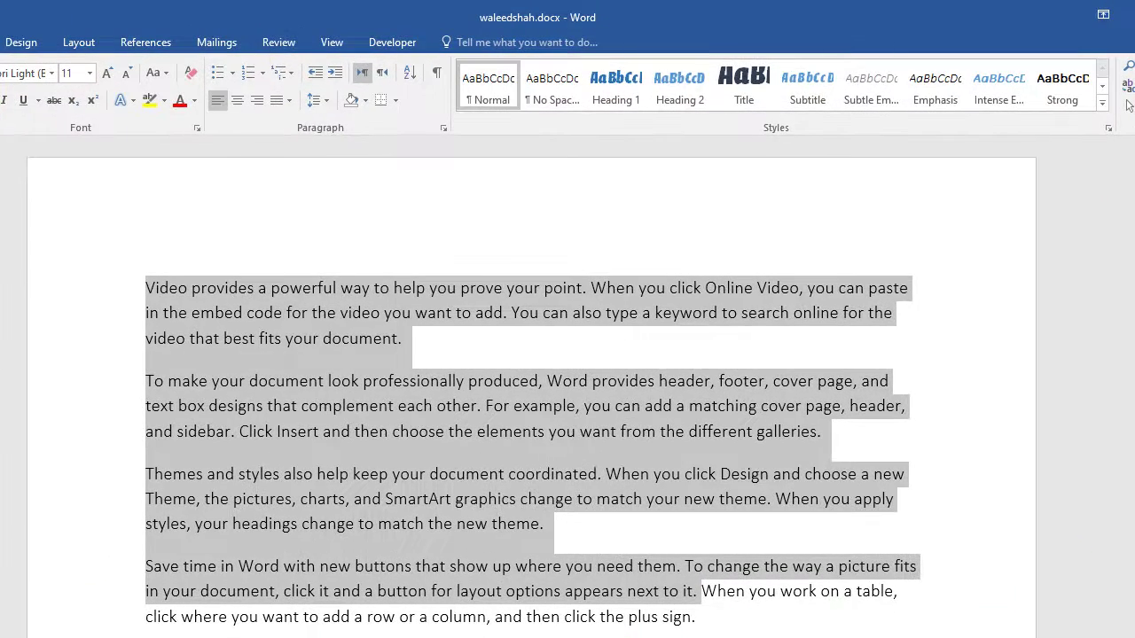
- Send Ctrl+O from the On-Screen Keyboard, close it, and bring up the Open page
key(ctrl+super+o)
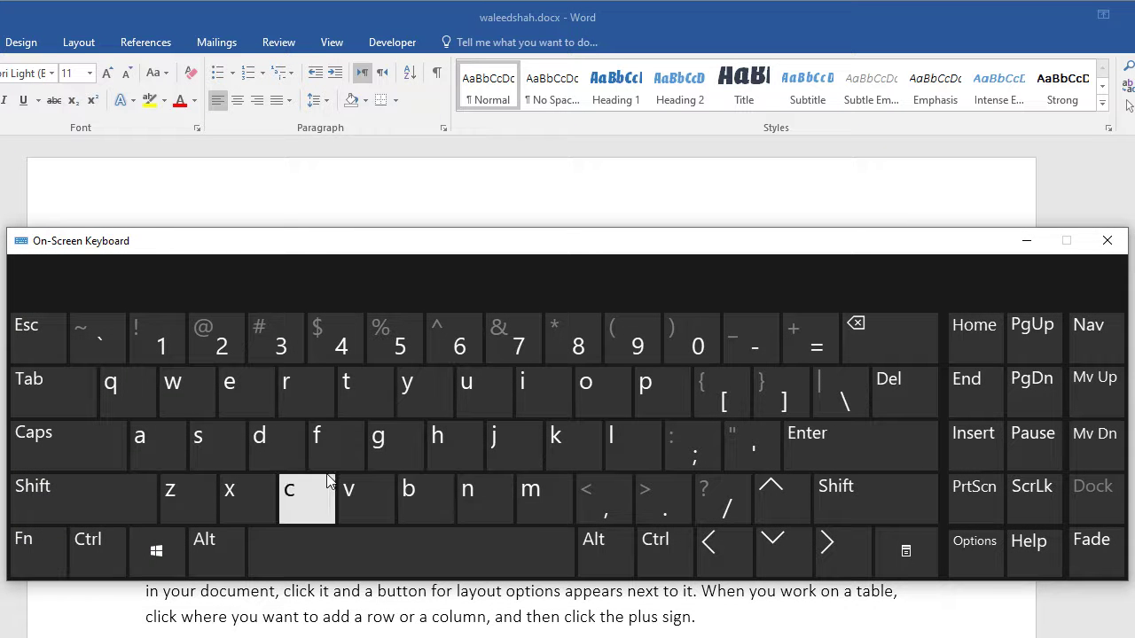
click(89, 548)
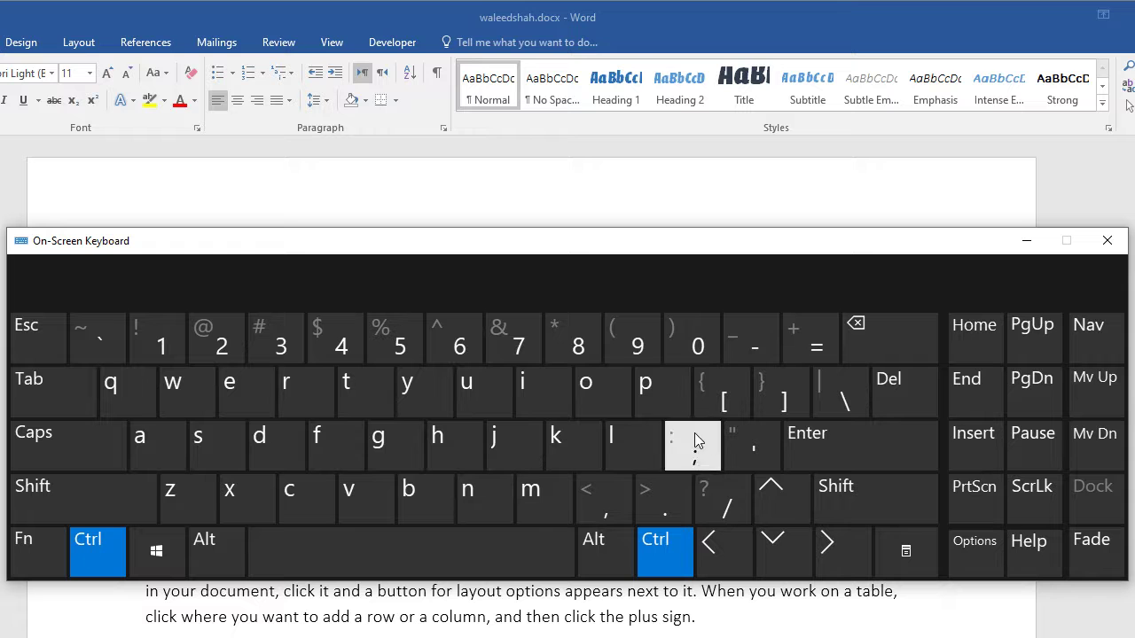
click(604, 391)
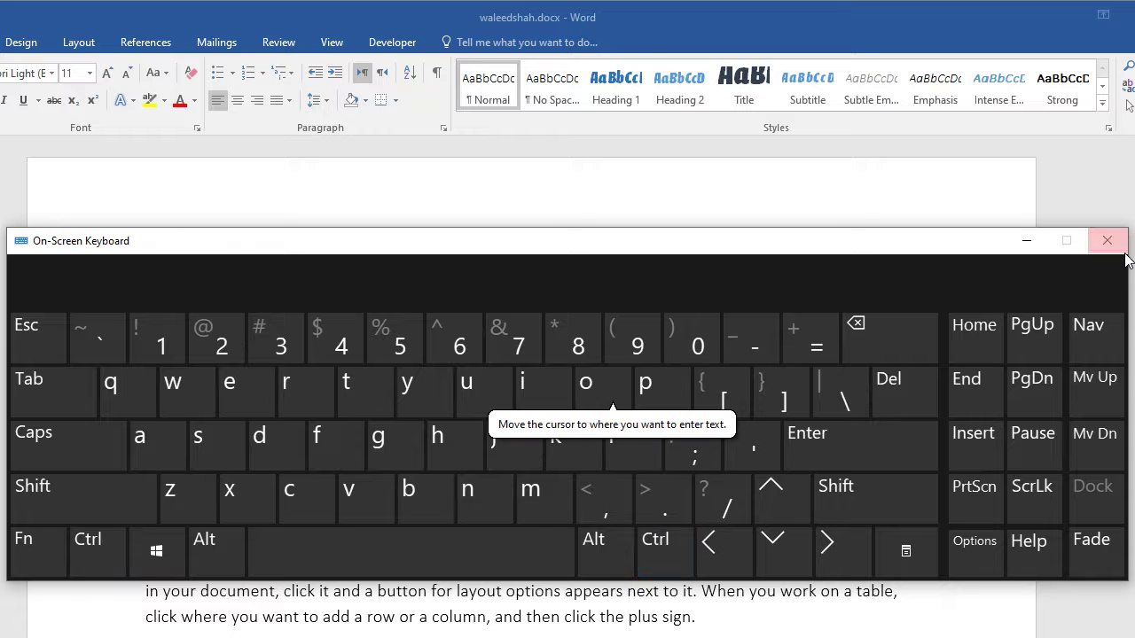
click(1024, 241)
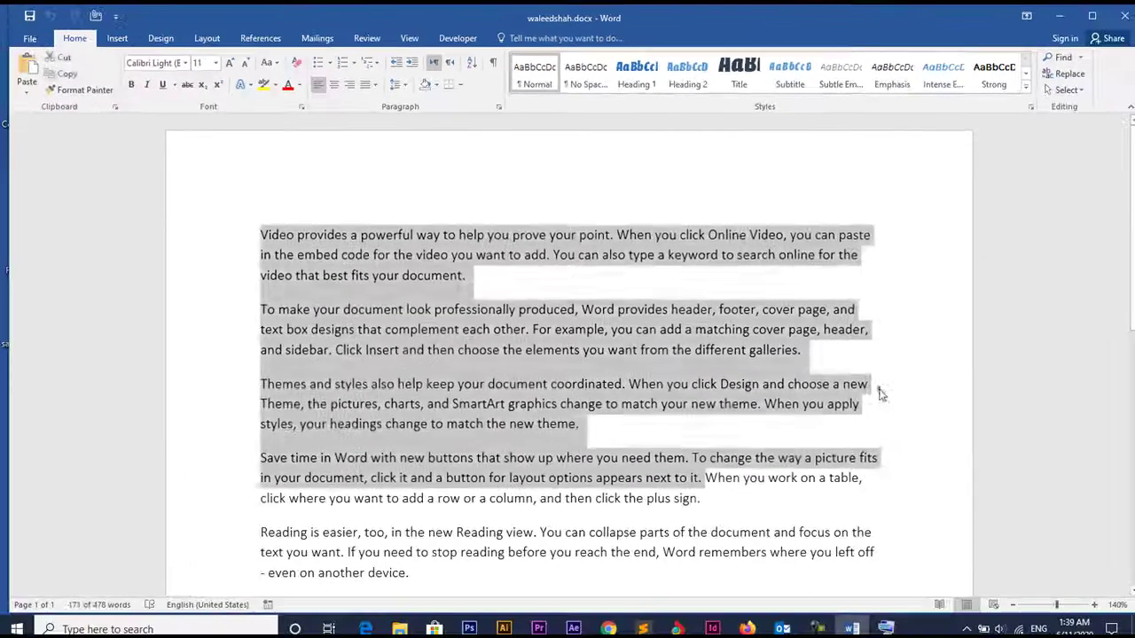
click(869, 383)
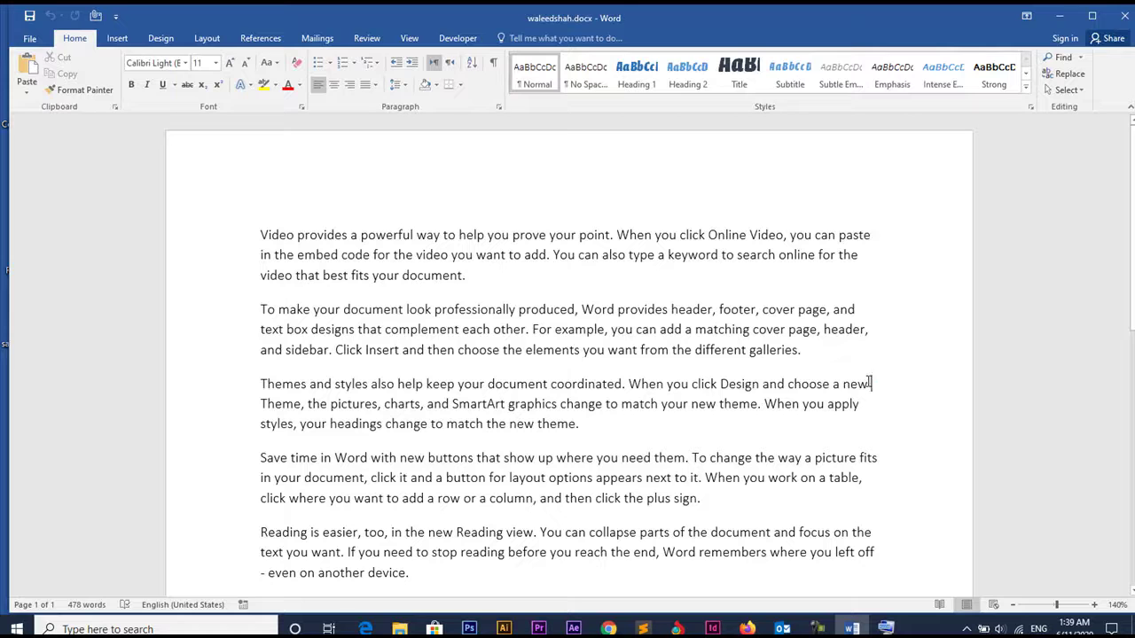
key(ctrl+o)
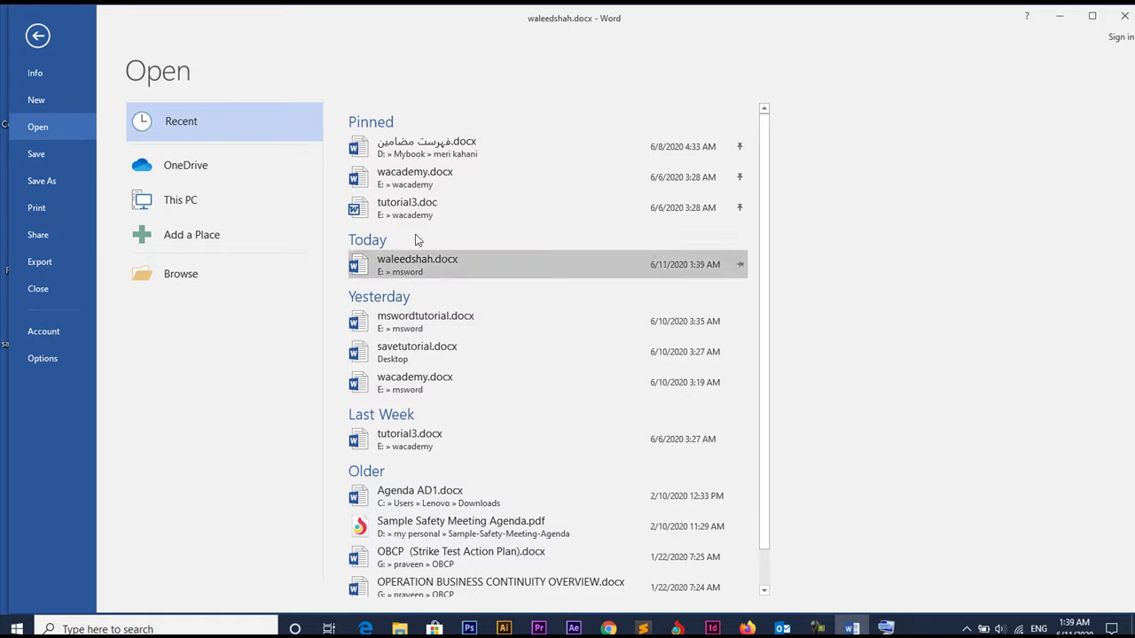
- Reopen waleedshah.docx from the Recent list, view its Info page, then return to the text
click(423, 325)
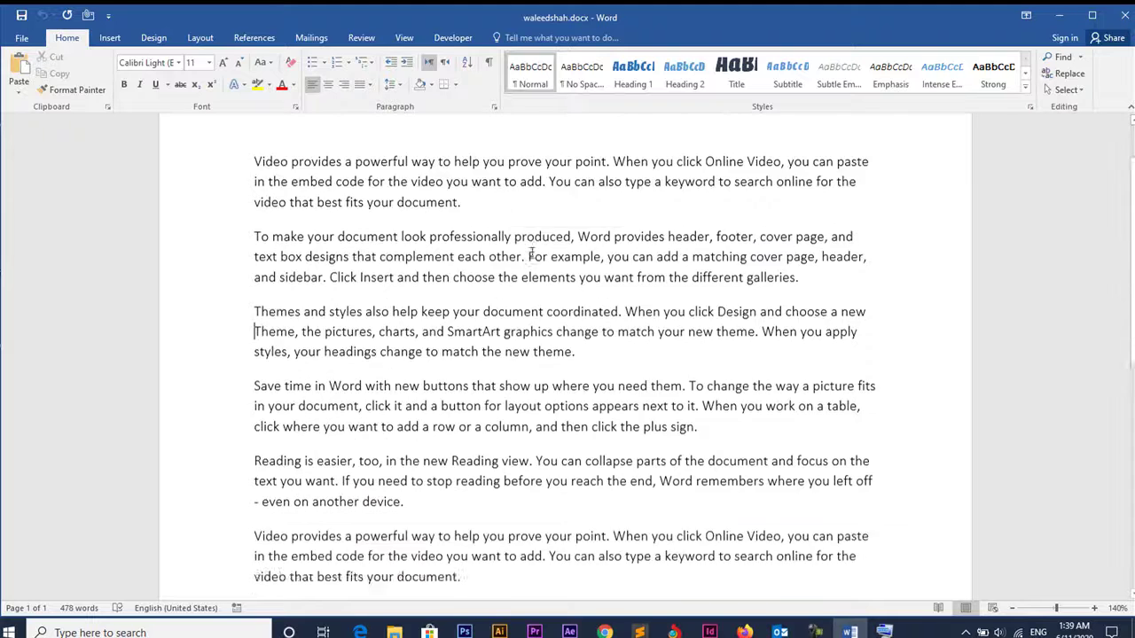
scroll(591, 250, up, 1)
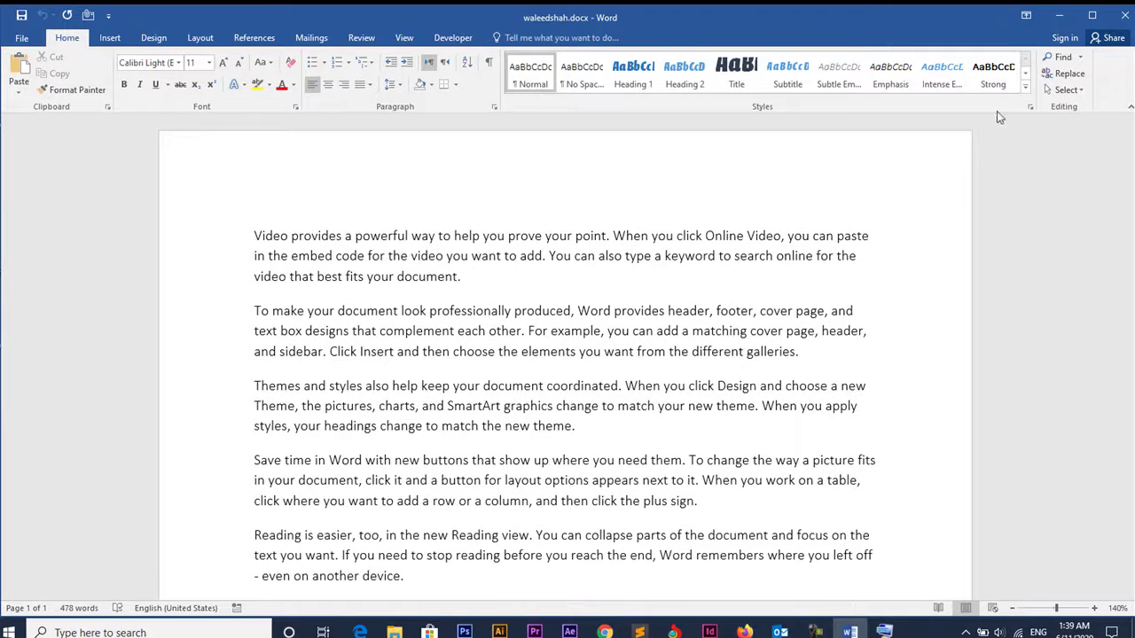
scroll(48, 105, down, 1)
scroll(44, 112, up, 1)
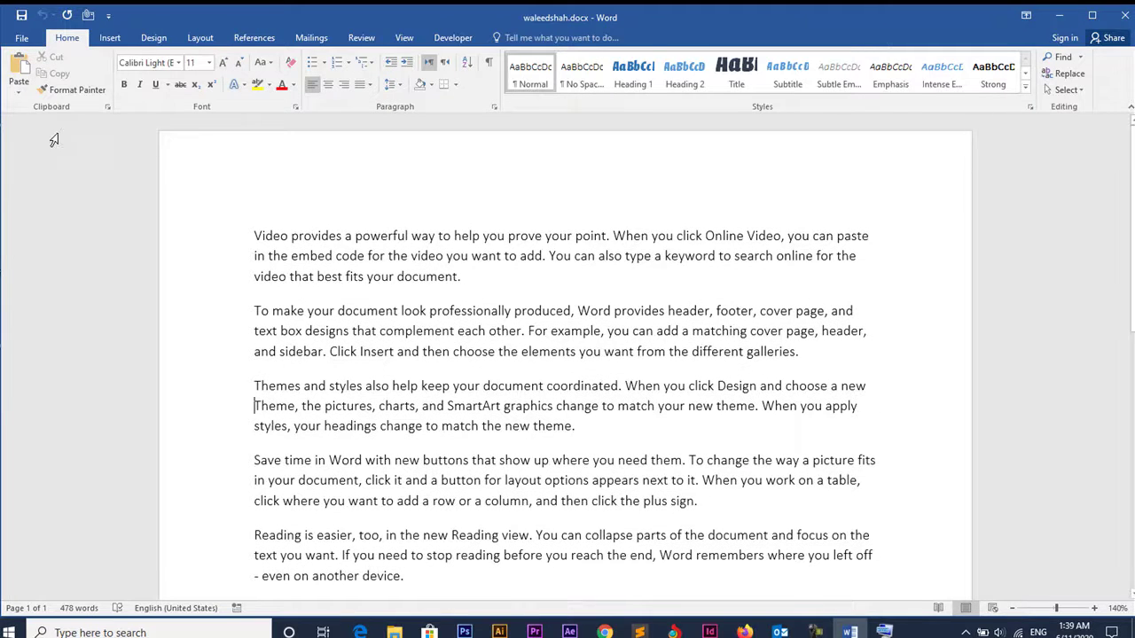
click(20, 37)
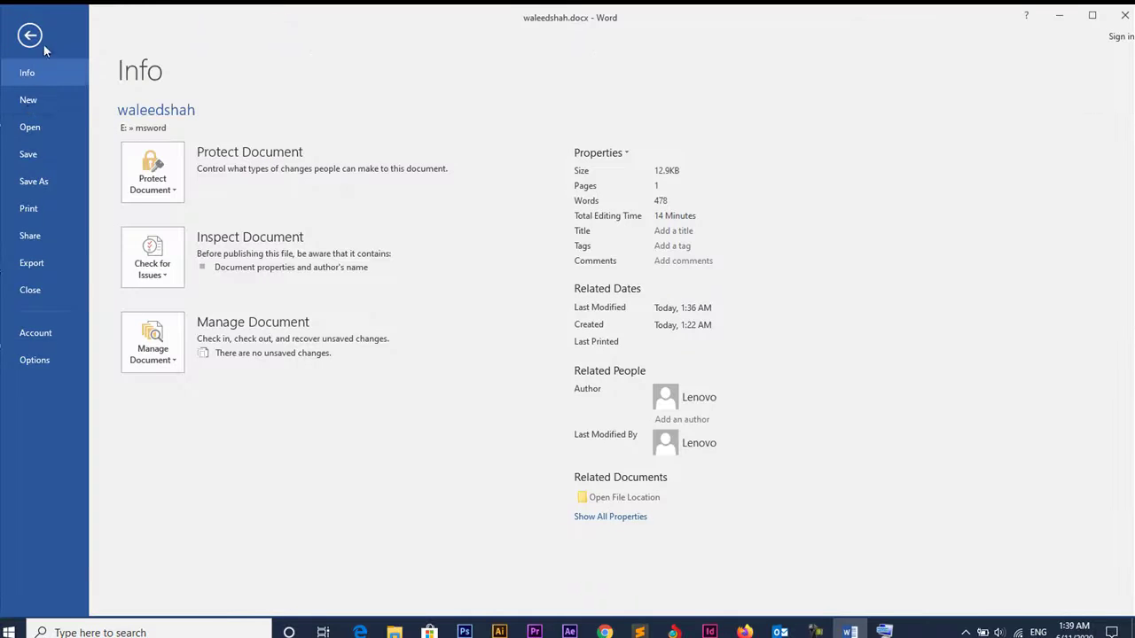
click(27, 38)
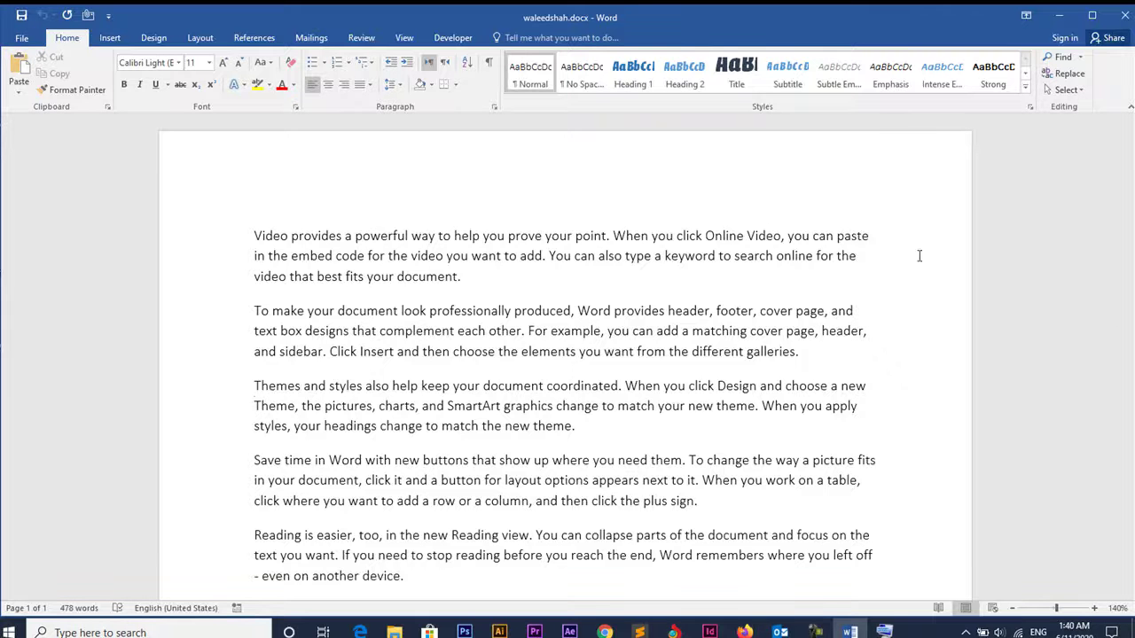